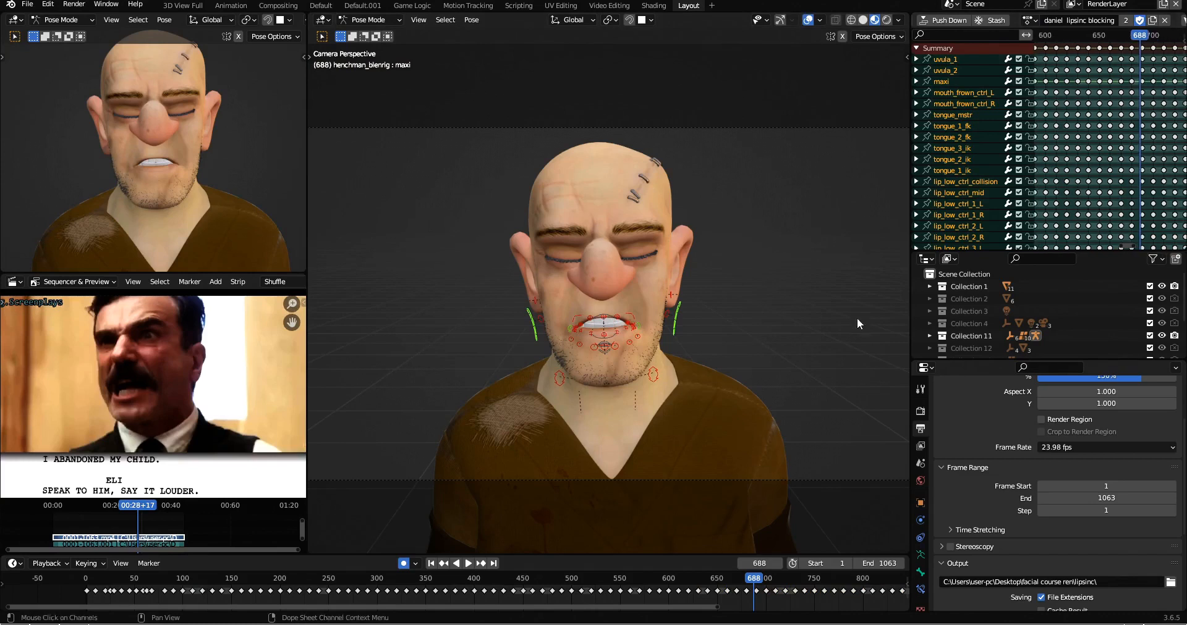
Play the daniel lipsinc blocking action from frame 1 alongside the reference clip.
{"action": "scroll", "coordinate": [389, 604], "scroll_direction": "down", "scroll_amount": 1}
{"action": "scroll", "coordinate": [389, 602], "scroll_direction": "down", "scroll_amount": 1}
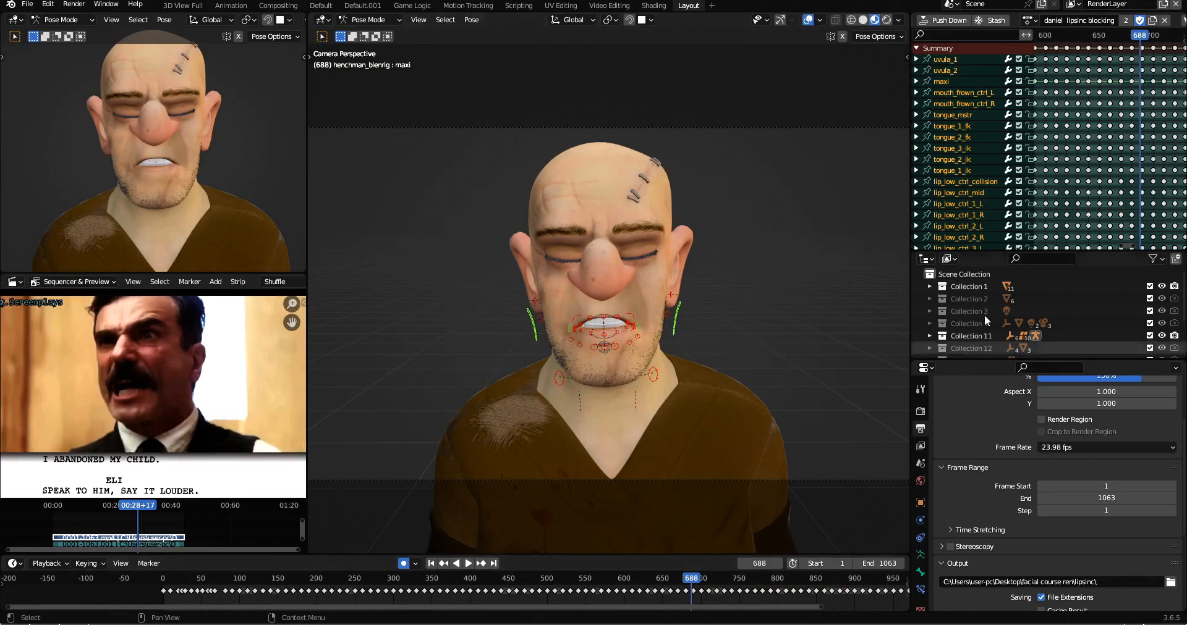
{"action": "scroll", "coordinate": [1097, 120], "scroll_direction": "down", "scroll_amount": 1}
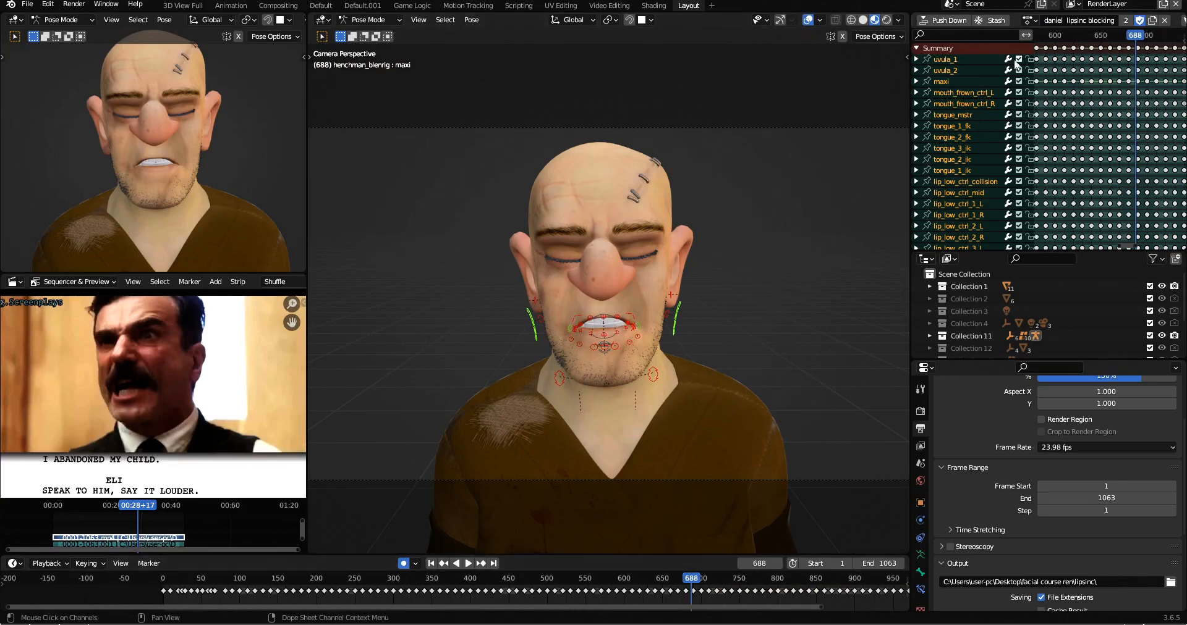
{"action": "left_click", "coordinate": [431, 564]}
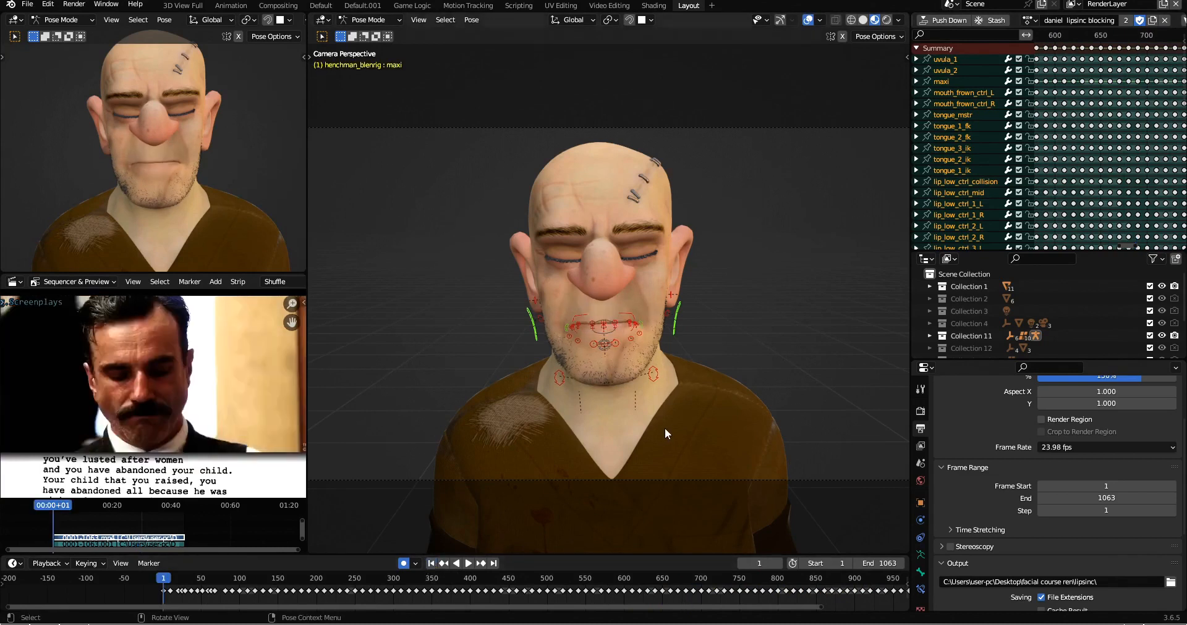
{"action": "key", "text": "space"}
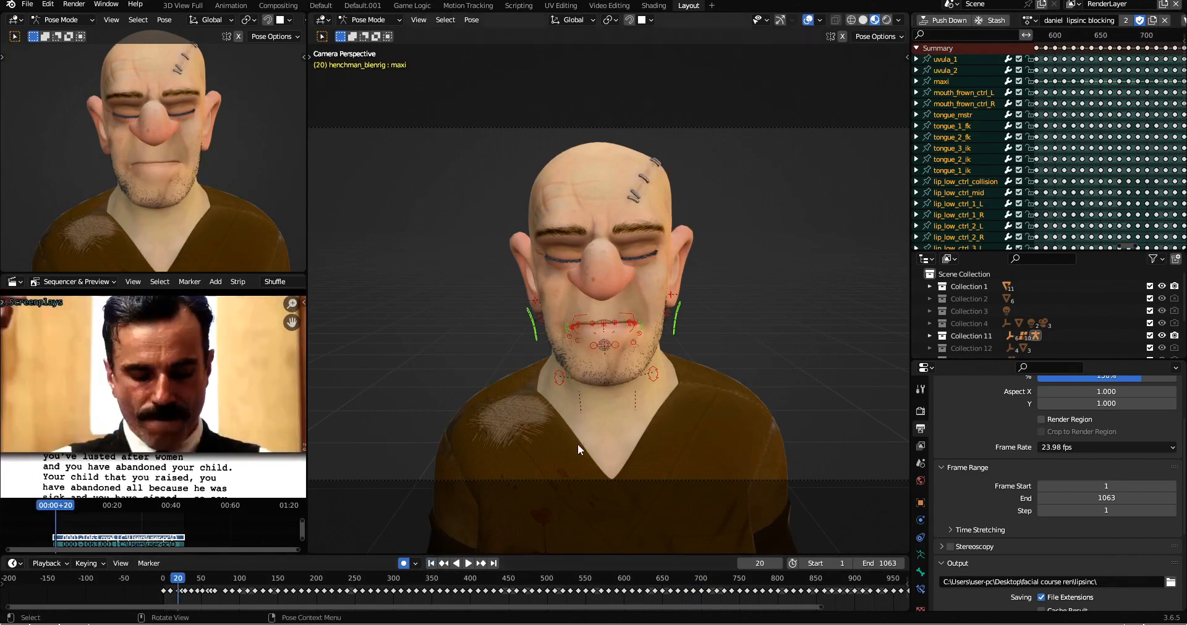
{"action": "left_click", "coordinate": [58, 562]}
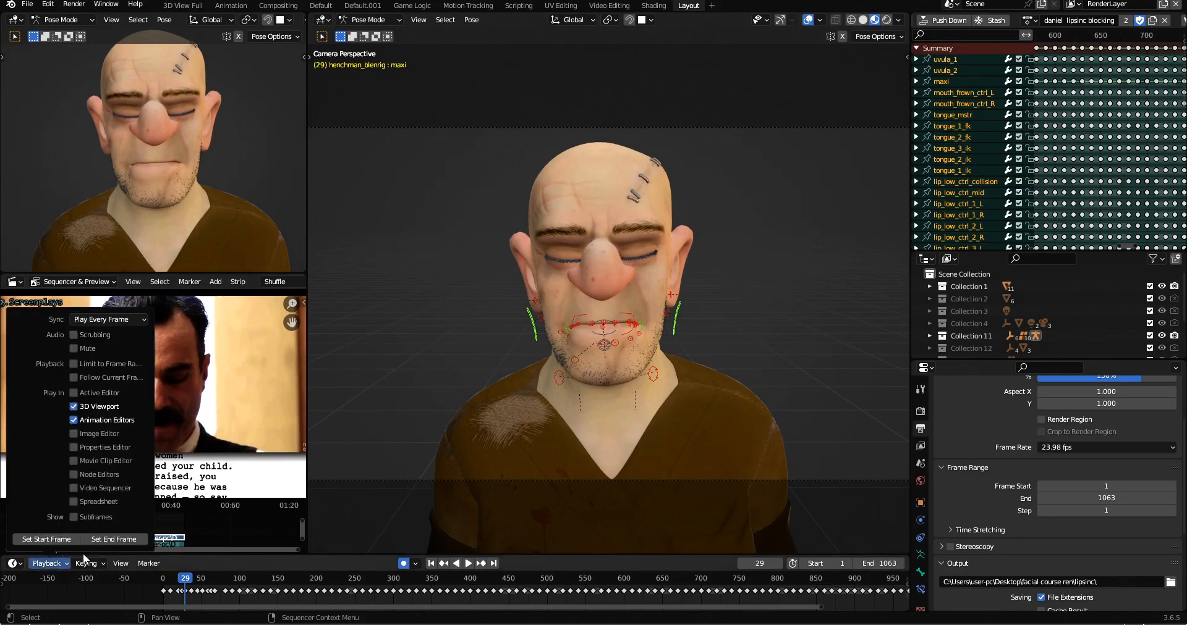
{"action": "key", "text": "space"}
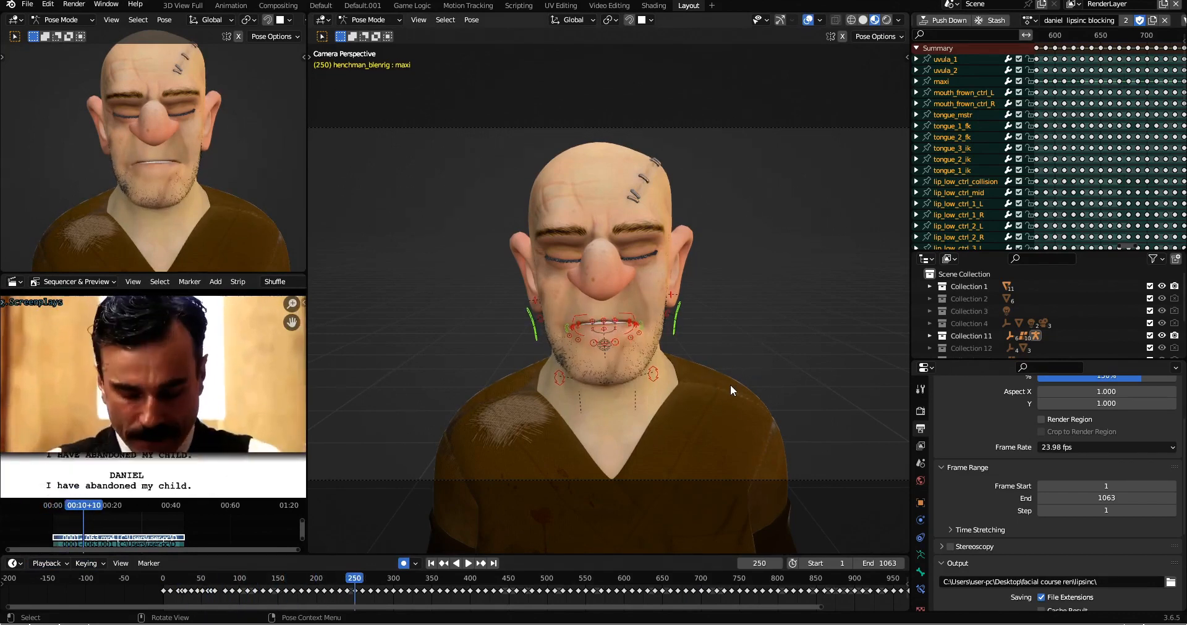
Switch the rig to the daniel lipsinc detailing action and play it back from the current frame.
{"action": "left_click", "coordinate": [1029, 21]}
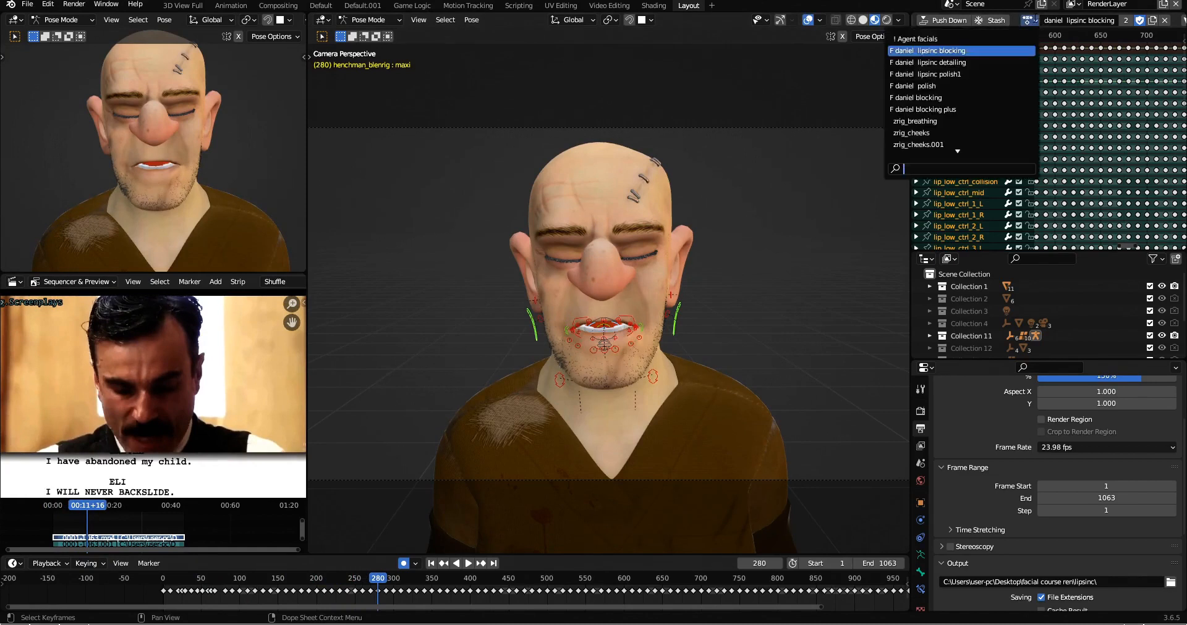
{"action": "left_click", "coordinate": [987, 63]}
{"action": "scroll", "coordinate": [1106, 102], "scroll_direction": "up", "scroll_amount": 4}
{"action": "scroll", "coordinate": [1106, 101], "scroll_direction": "up", "scroll_amount": 4}
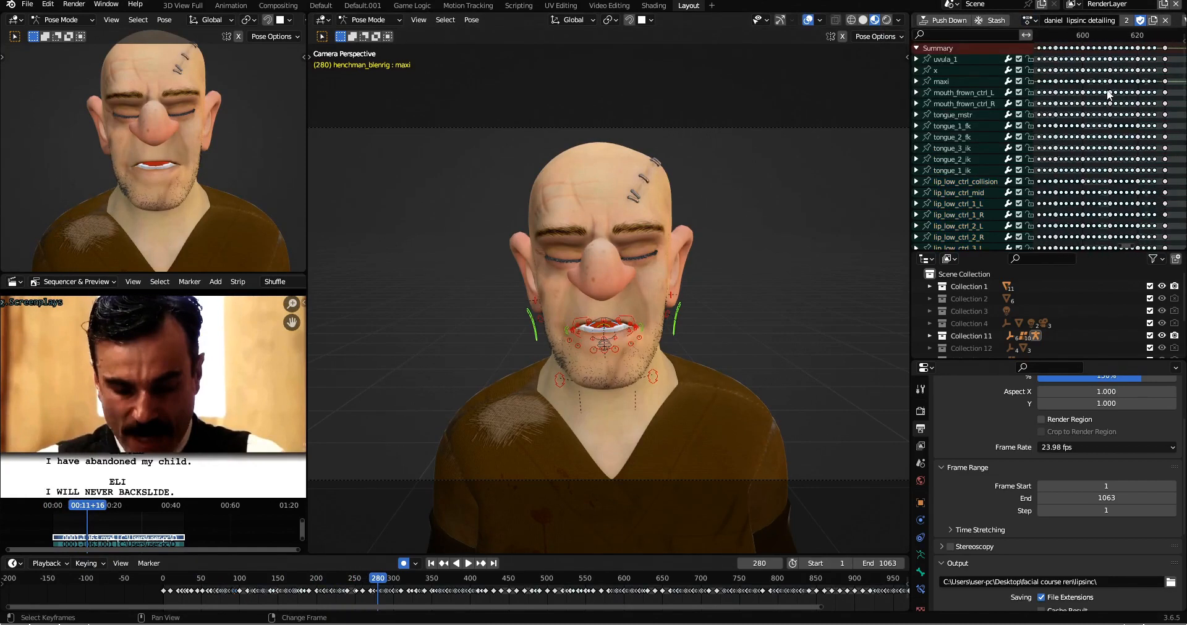
{"action": "scroll", "coordinate": [1118, 85], "scroll_direction": "down", "scroll_amount": 1, "text": "ctrl"}
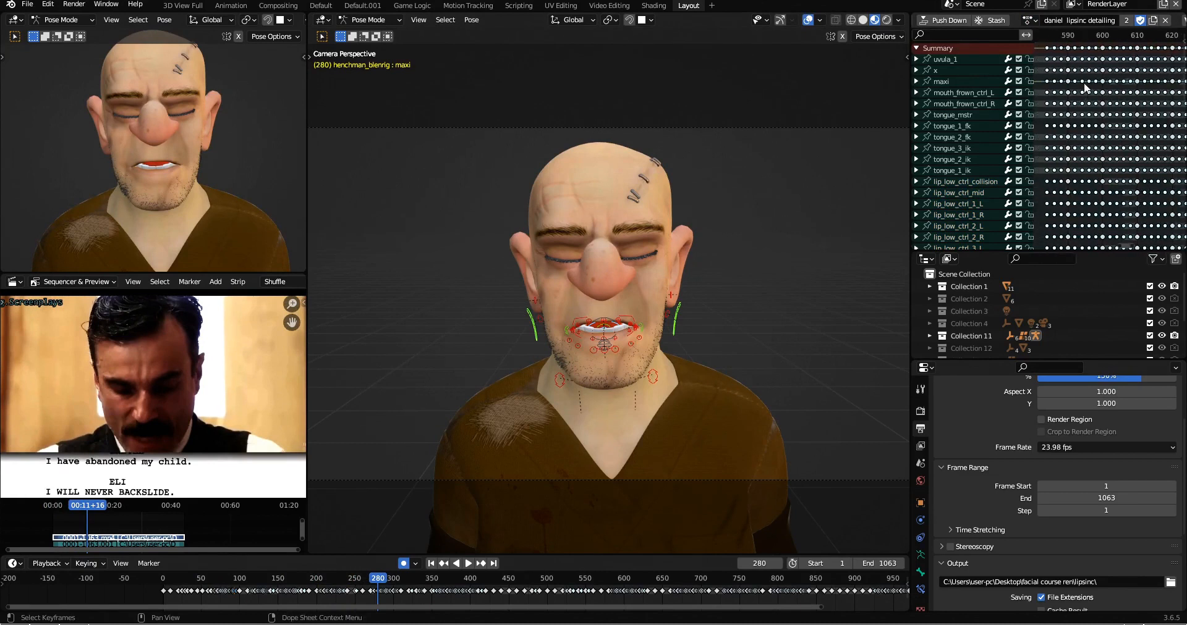
{"action": "scroll", "coordinate": [1112, 93], "scroll_direction": "down", "scroll_amount": 1, "text": "ctrl"}
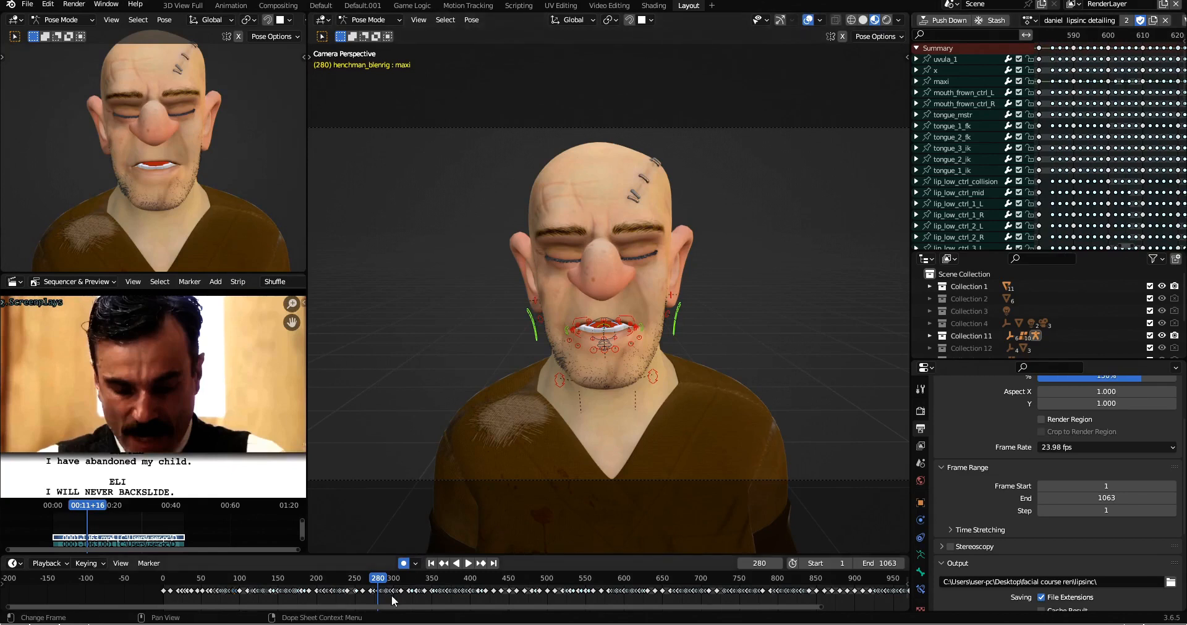
{"action": "key", "text": "space"}
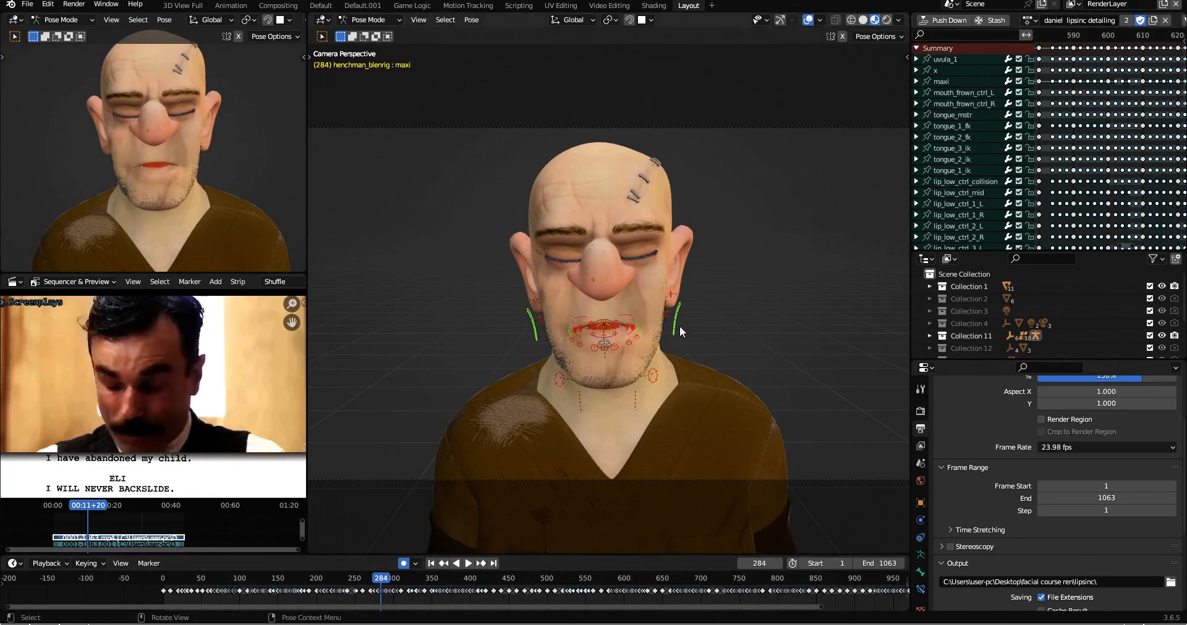
{"action": "key", "text": "Right"}
{"action": "key", "text": "Right"}
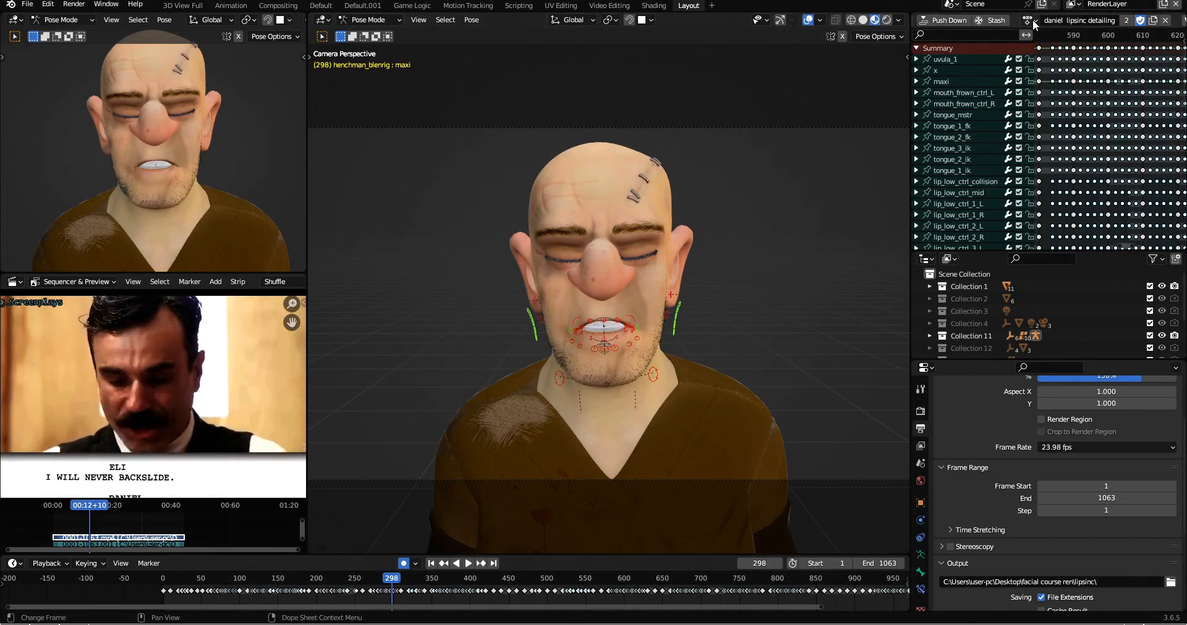
Assign the daniel lipsinc polish1 action to the rig.
{"action": "left_click", "coordinate": [1029, 20]}
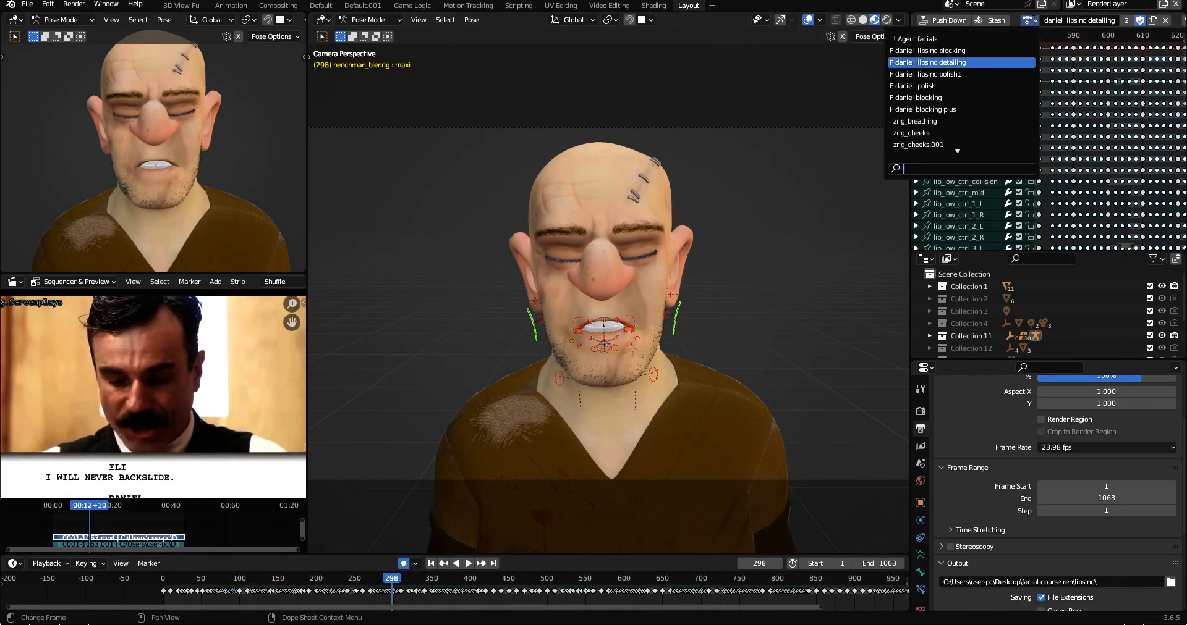
{"action": "left_click", "coordinate": [927, 75]}
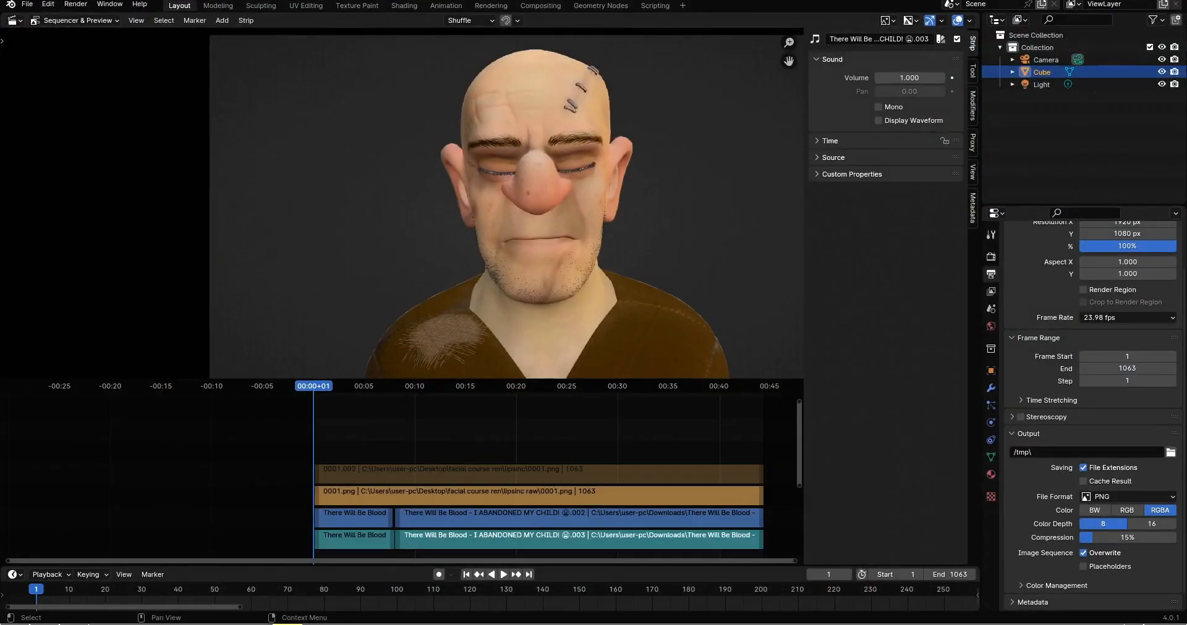
Play the raw lip-sync render with its audio in the sequencer and scrub to 00:24+06.
{"action": "scroll", "coordinate": [396, 488], "scroll_direction": "down", "scroll_amount": 3}
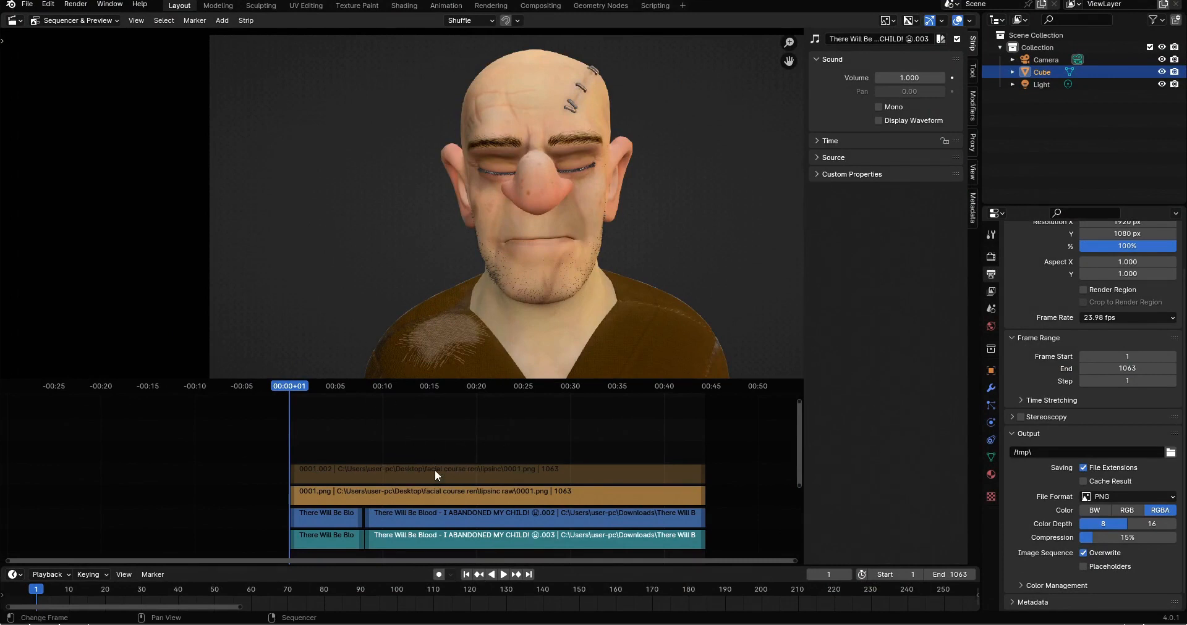
{"action": "left_click", "coordinate": [503, 574]}
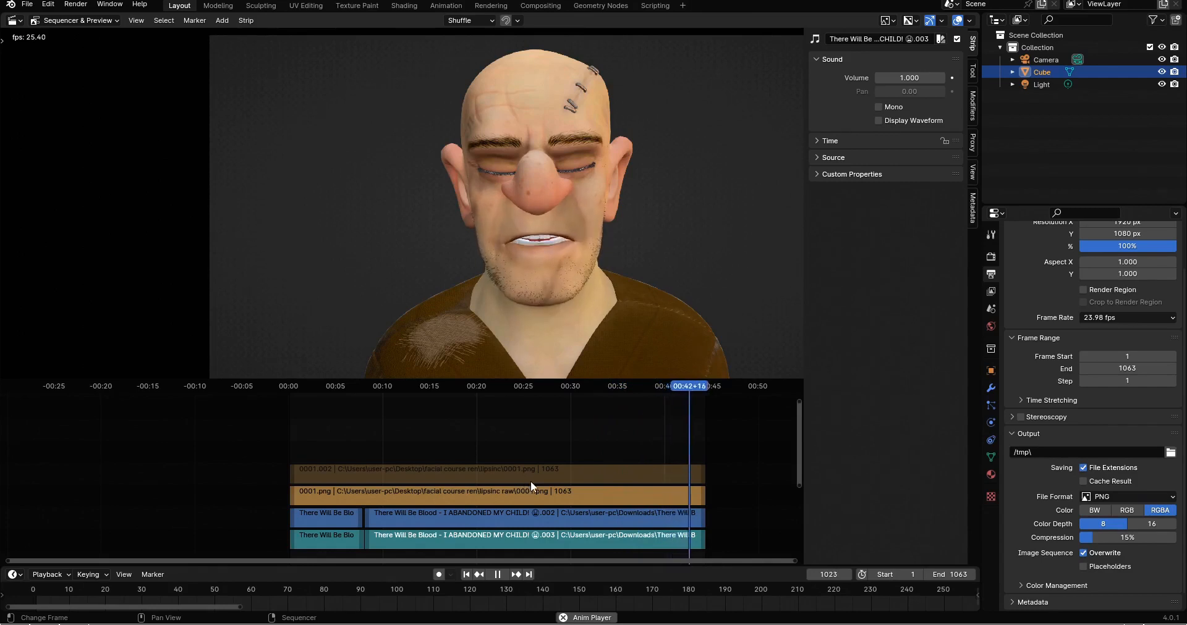
{"action": "left_click", "coordinate": [501, 577]}
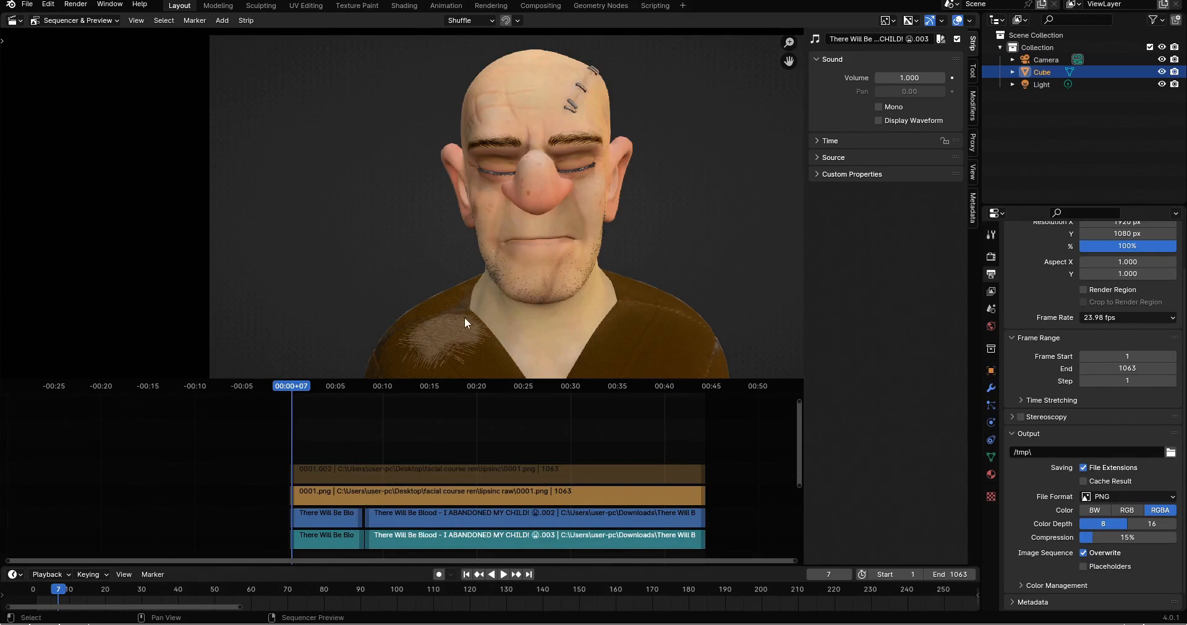
{"action": "scroll", "coordinate": [566, 241], "scroll_direction": "up", "scroll_amount": 1}
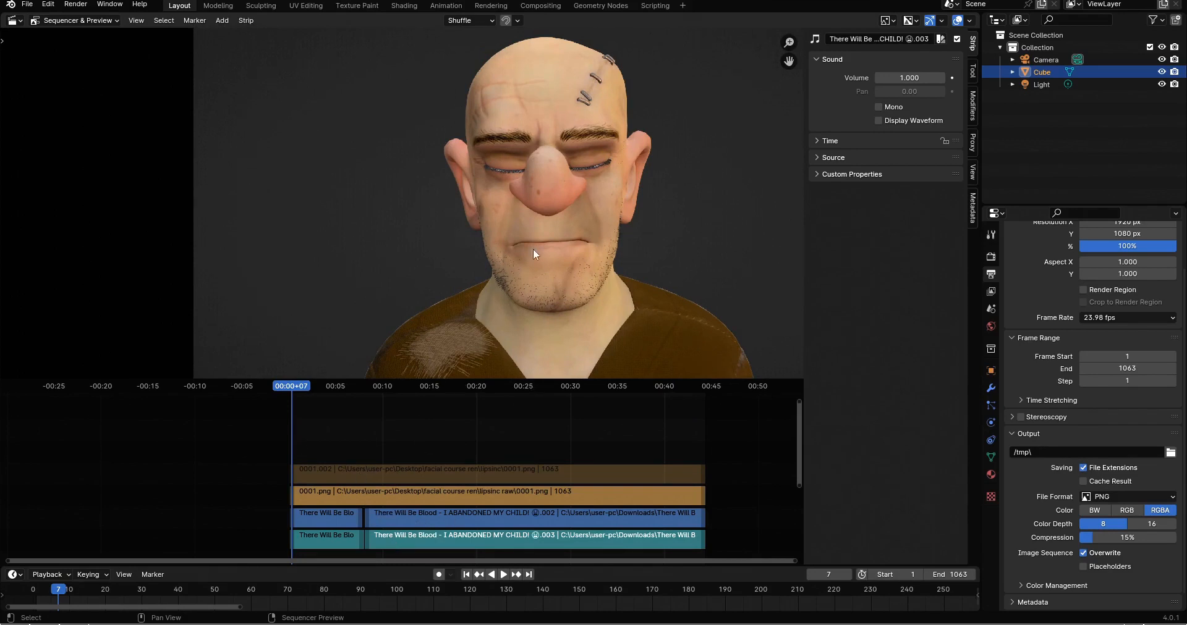
{"action": "scroll", "coordinate": [296, 422], "scroll_direction": "up", "scroll_amount": 3}
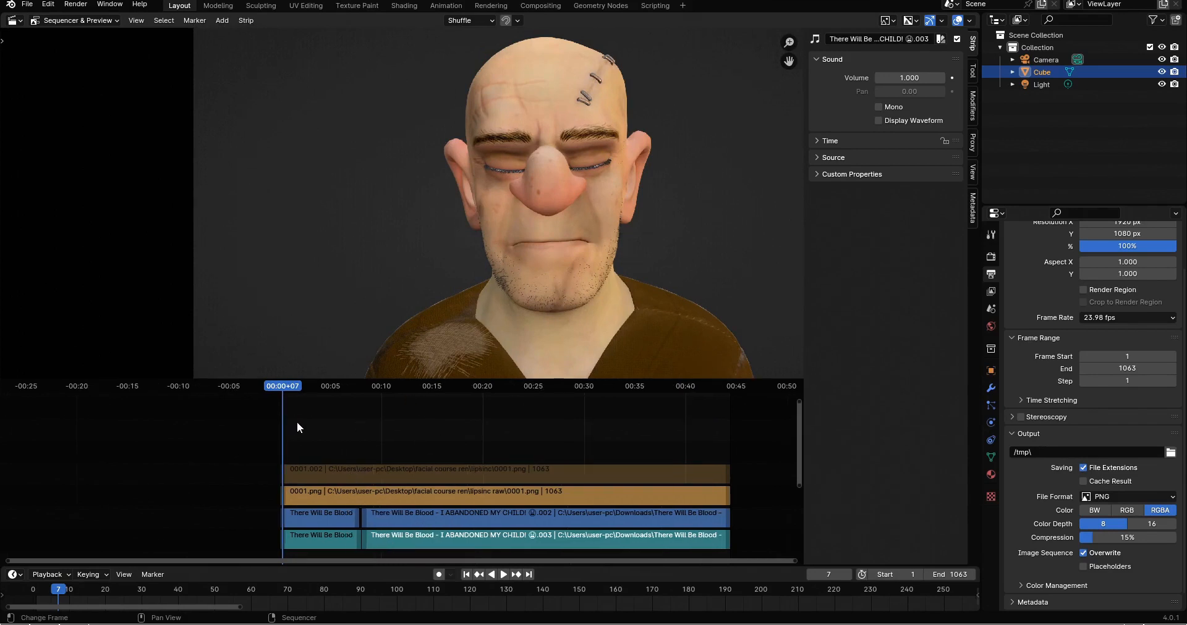
{"action": "scroll", "coordinate": [308, 431], "scroll_direction": "down", "scroll_amount": 3}
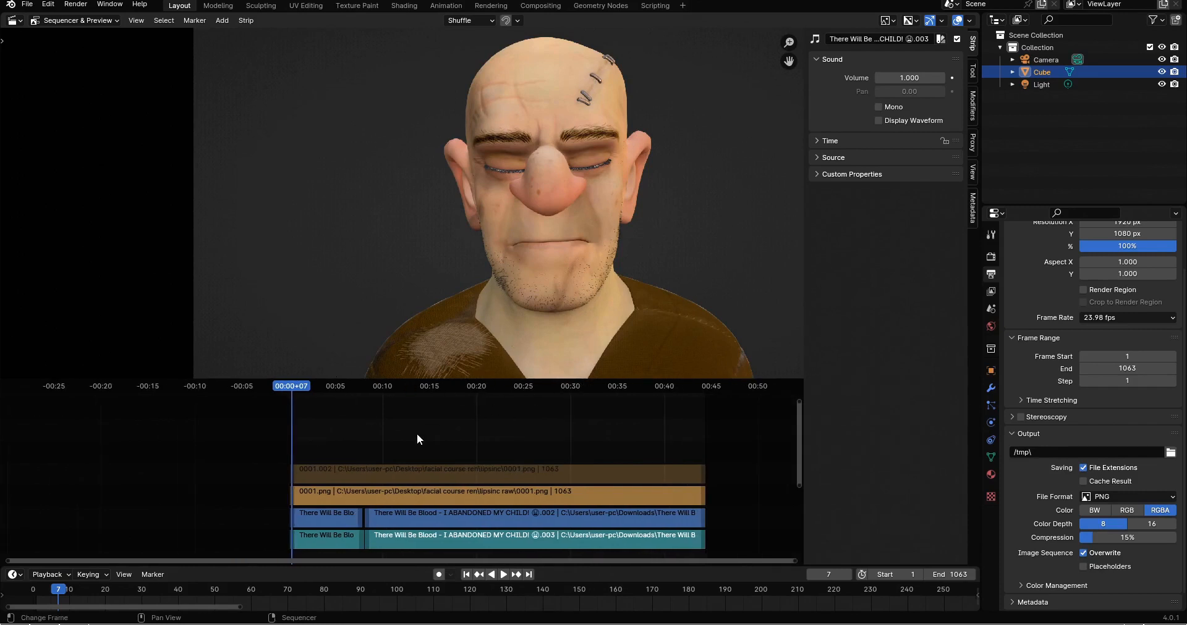
{"action": "left_click_drag", "start_coordinate": [299, 384], "coordinate": [516, 387]}
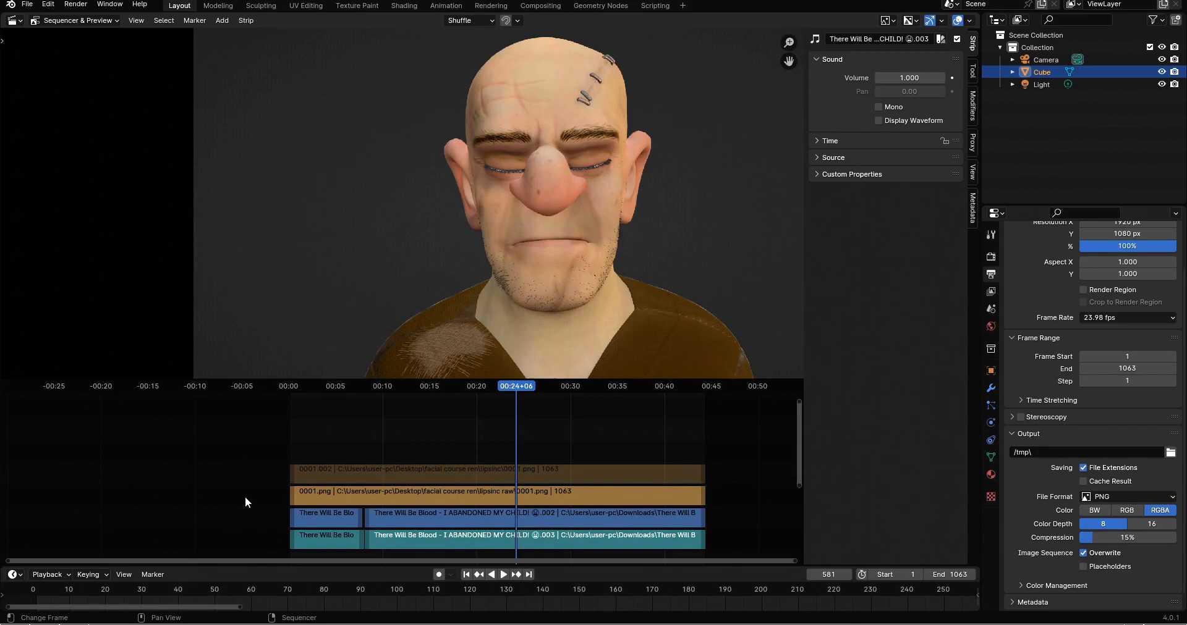
Unmute the 0001.002 image strip and play the rendered lip sync from the first frame.
{"action": "left_click", "coordinate": [389, 471]}
{"action": "left_click", "coordinate": [467, 575]}
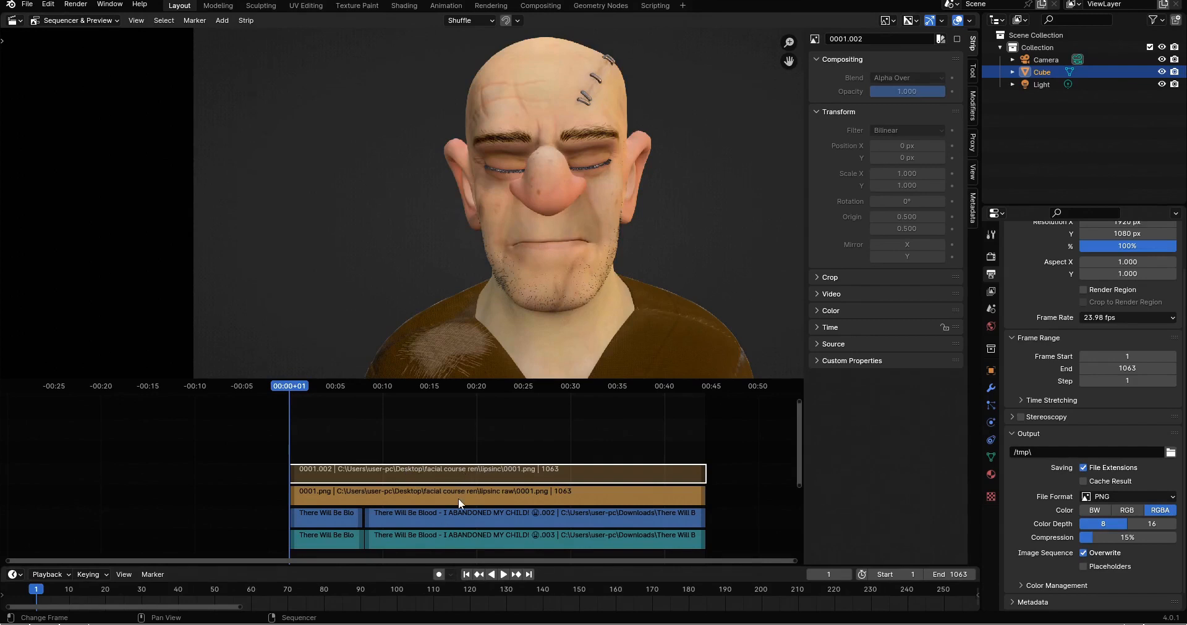
{"action": "key", "text": "alt+h"}
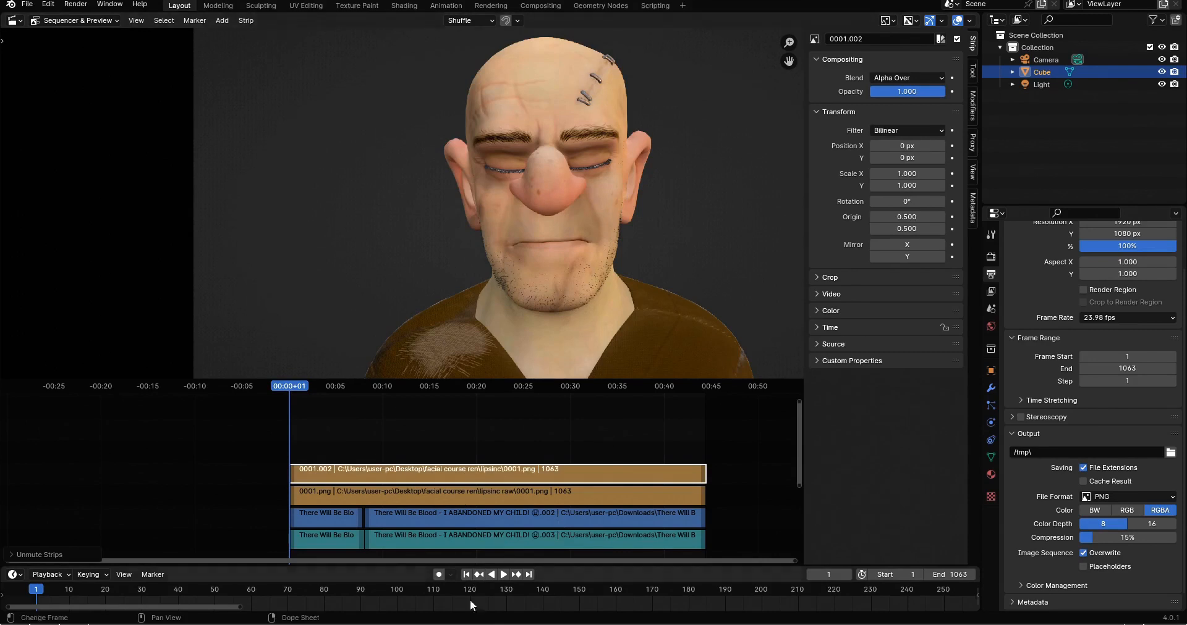
{"action": "left_click", "coordinate": [504, 575]}
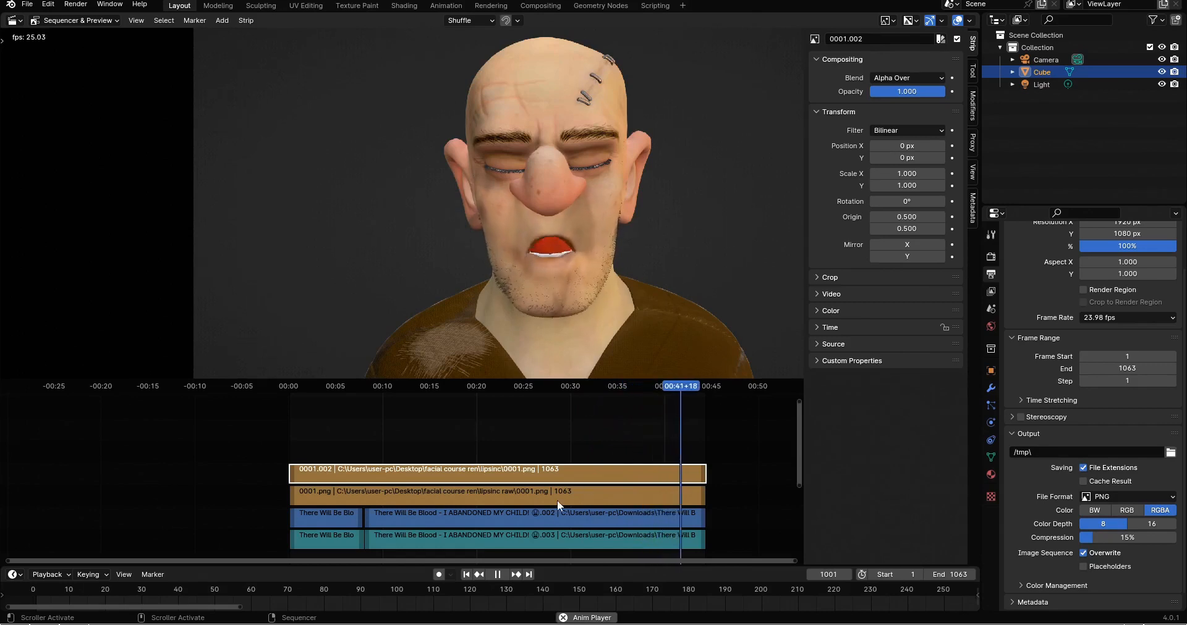
{"action": "left_click", "coordinate": [497, 574]}
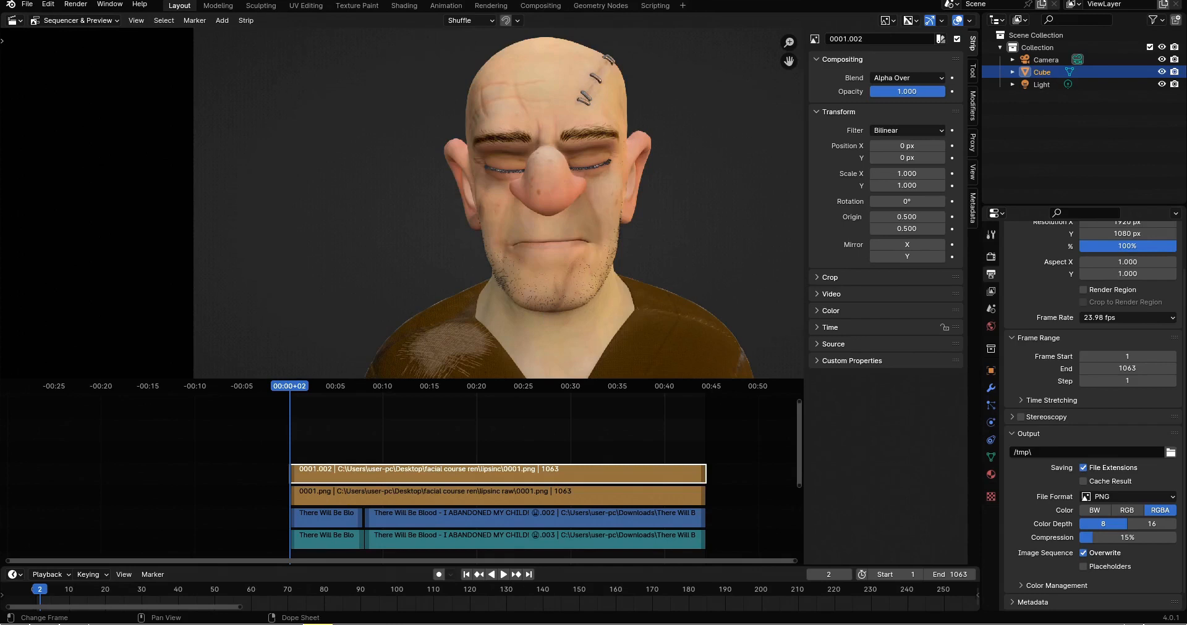
Switch to the other Blender window with the character rig and inspect the face outside the camera view.
{"action": "mouse_move", "coordinate": [317, 623]}
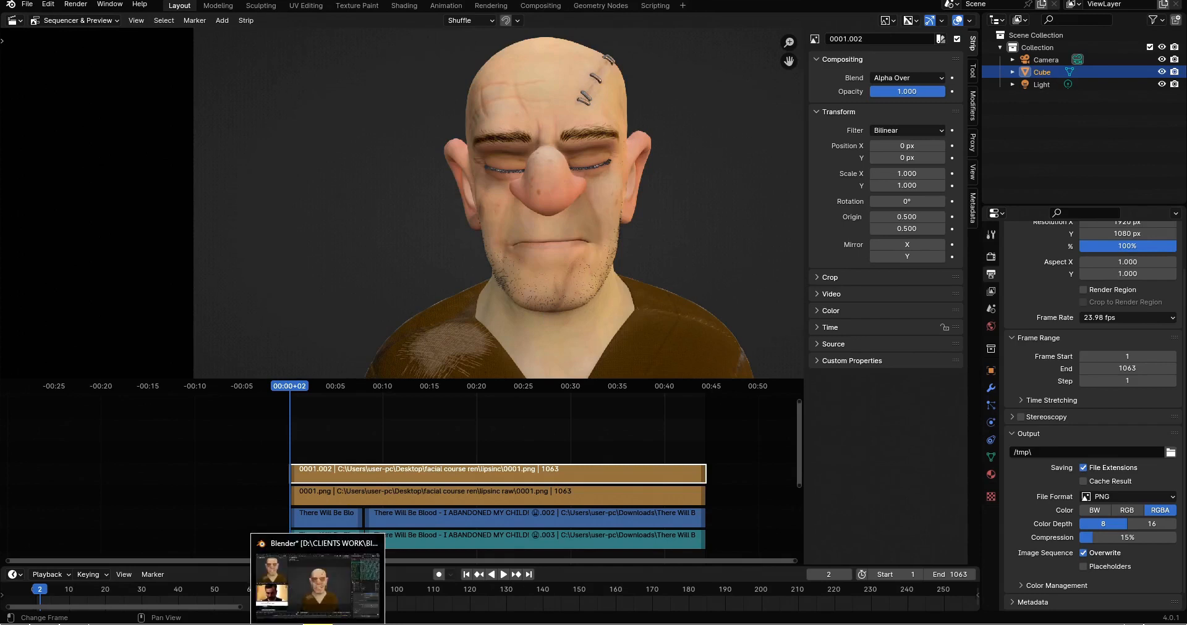
{"action": "left_click", "coordinate": [332, 549]}
{"action": "scroll", "coordinate": [733, 247], "scroll_direction": "up", "scroll_amount": 4}
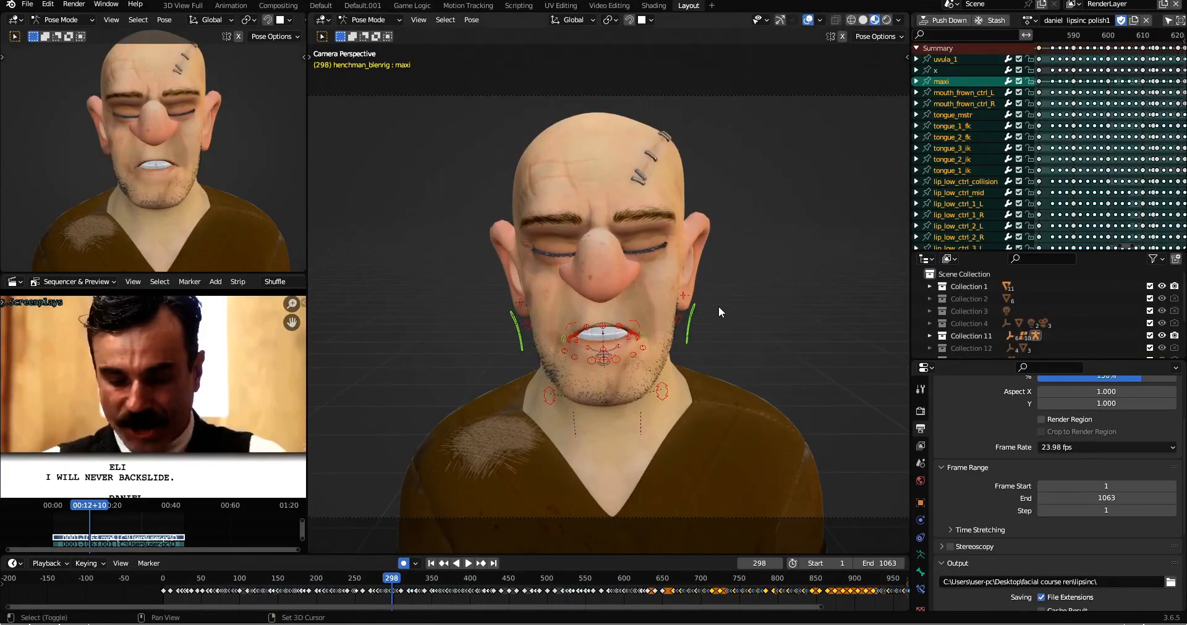
{"action": "scroll", "coordinate": [717, 277], "scroll_direction": "down", "scroll_amount": 2, "text": "shift"}
{"action": "middle_click_drag", "start_coordinate": [728, 276], "coordinate": [699, 306]}
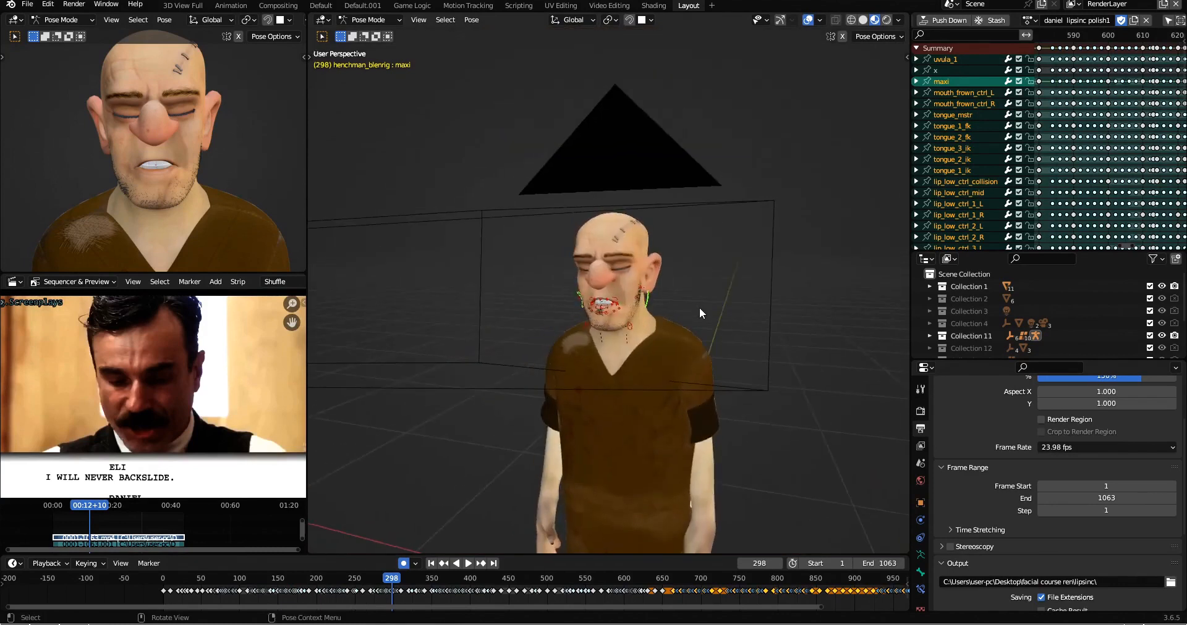
{"action": "scroll", "coordinate": [668, 321], "scroll_direction": "up", "scroll_amount": 5}
{"action": "middle_click_drag", "start_coordinate": [636, 339], "coordinate": [702, 313]}
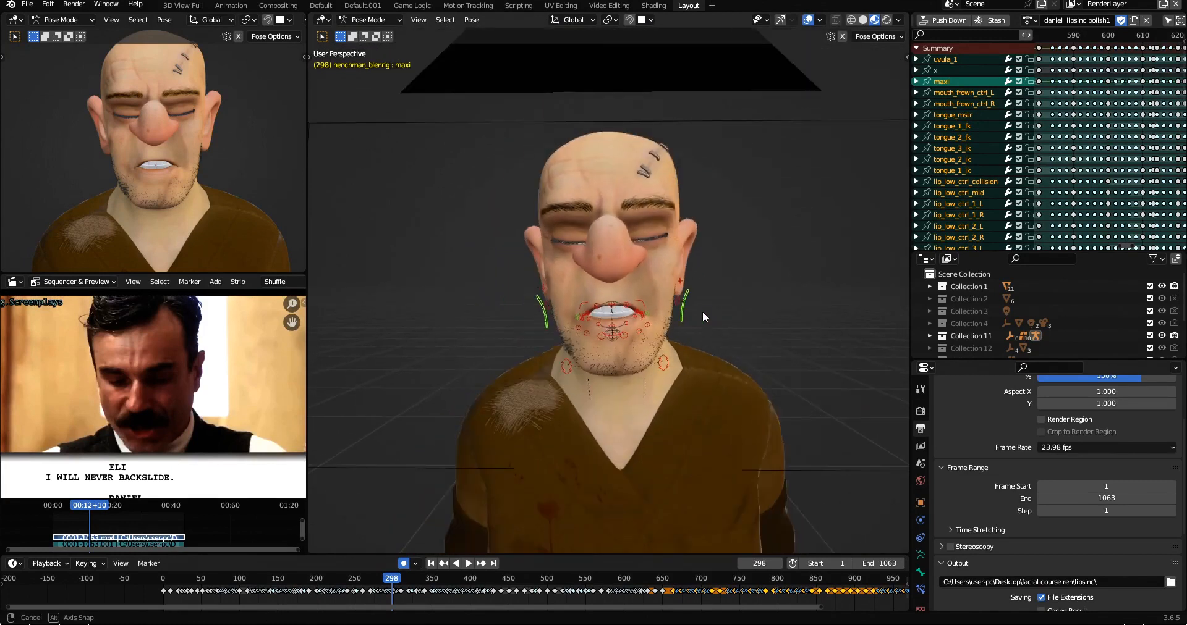
{"action": "scroll", "coordinate": [702, 313], "scroll_direction": "up", "scroll_amount": 2}
Box-select the facial controls around the mouth and enable X-ray display in the main viewport.
{"action": "left_click", "coordinate": [743, 336]}
{"action": "left_click_drag", "start_coordinate": [751, 241], "coordinate": [525, 428]}
{"action": "mouse_move", "coordinate": [755, 291]}
{"action": "middle_mouse_down"}
{"action": "mouse_move", "coordinate": [754, 266]}
{"action": "mouse_move", "coordinate": [698, 293]}
{"action": "mouse_move", "coordinate": [813, 291]}
{"action": "mouse_move", "coordinate": [791, 305]}
{"action": "mouse_move", "coordinate": [761, 295]}
{"action": "middle_mouse_up"}
{"action": "left_click", "coordinate": [834, 21]}
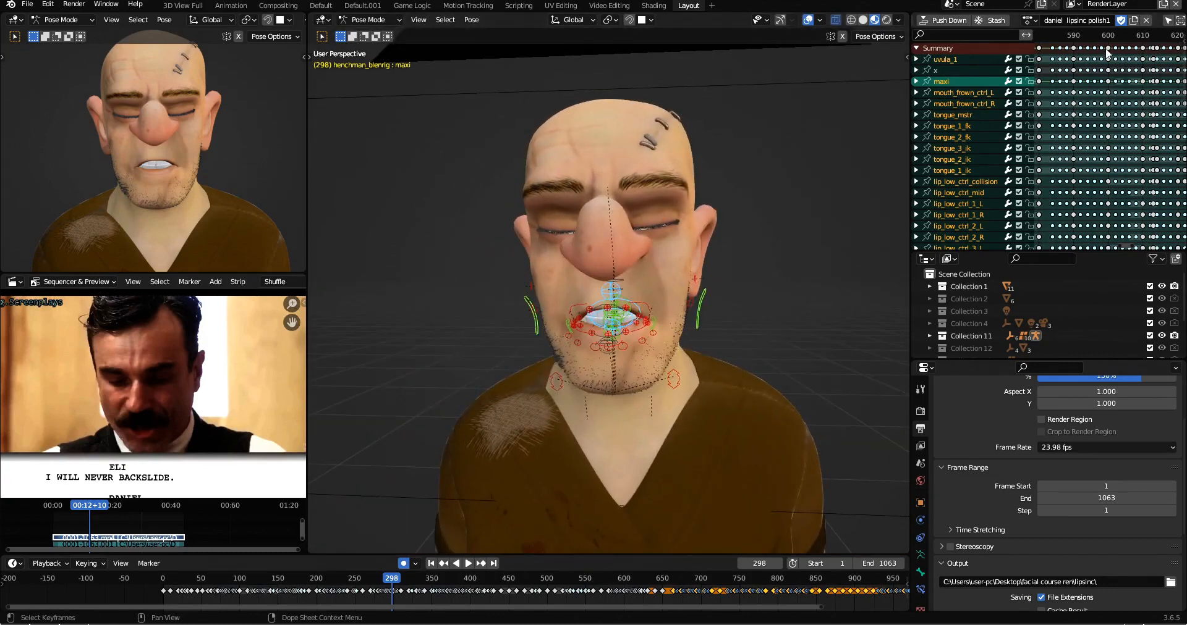
Examine the keyframed tongue, lip and mouth control channels of the daniel lipsinc polish1 action.
{"action": "scroll", "coordinate": [1128, 20], "scroll_direction": "down", "scroll_amount": 2}
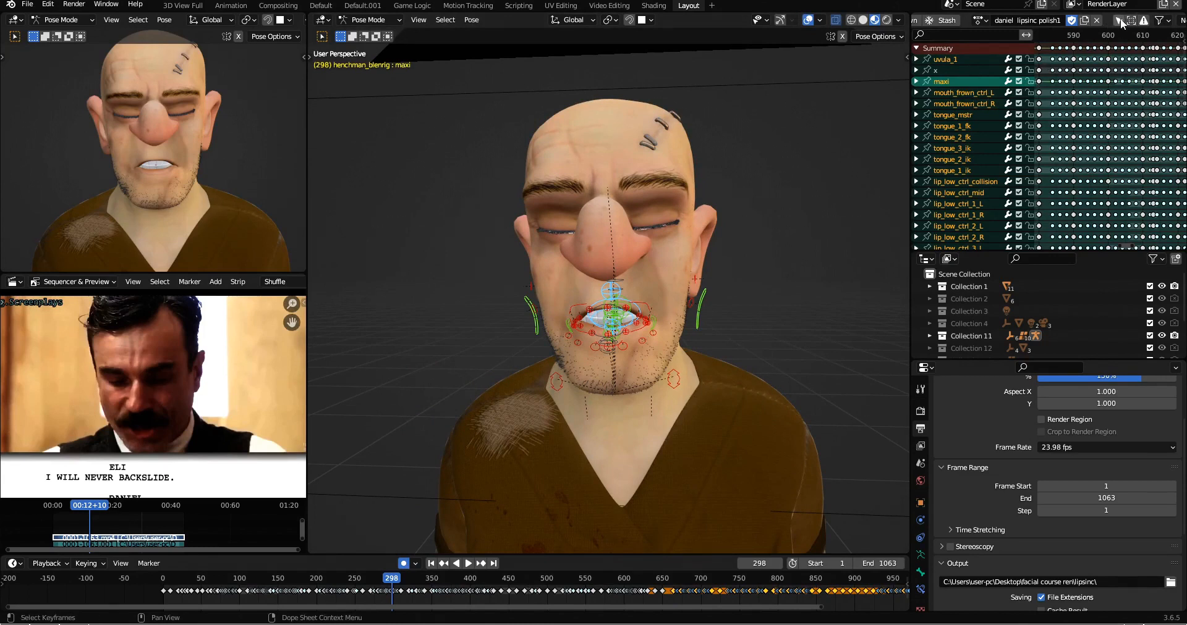
{"action": "scroll", "coordinate": [989, 149], "scroll_direction": "down", "scroll_amount": 10}
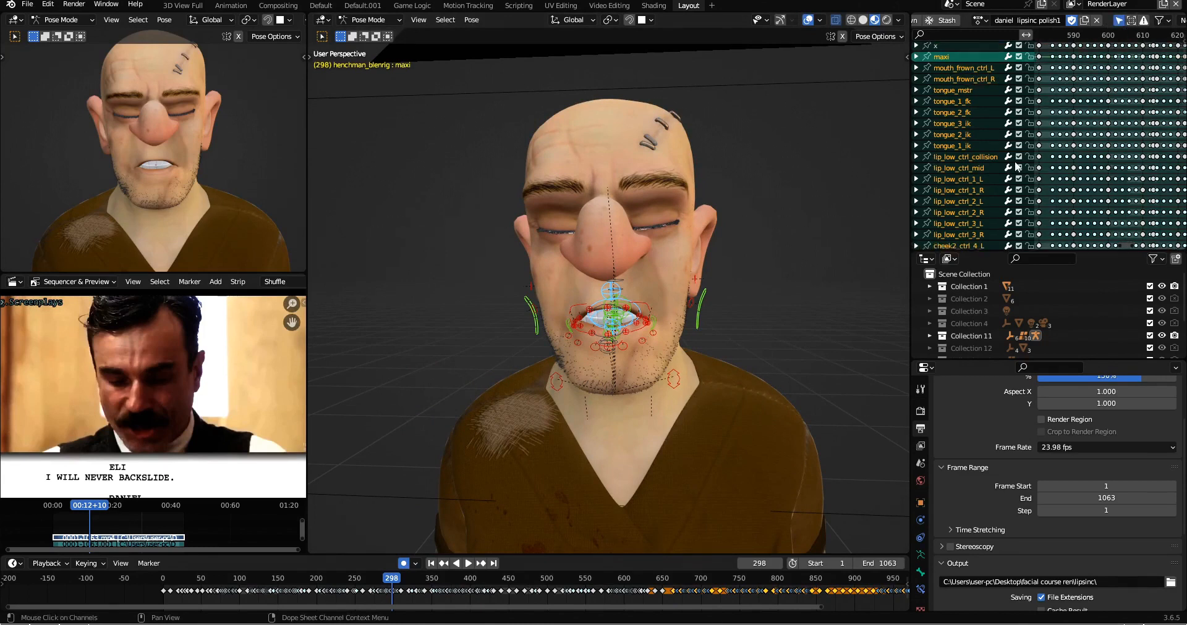
{"action": "scroll", "coordinate": [989, 162], "scroll_direction": "up", "scroll_amount": 10}
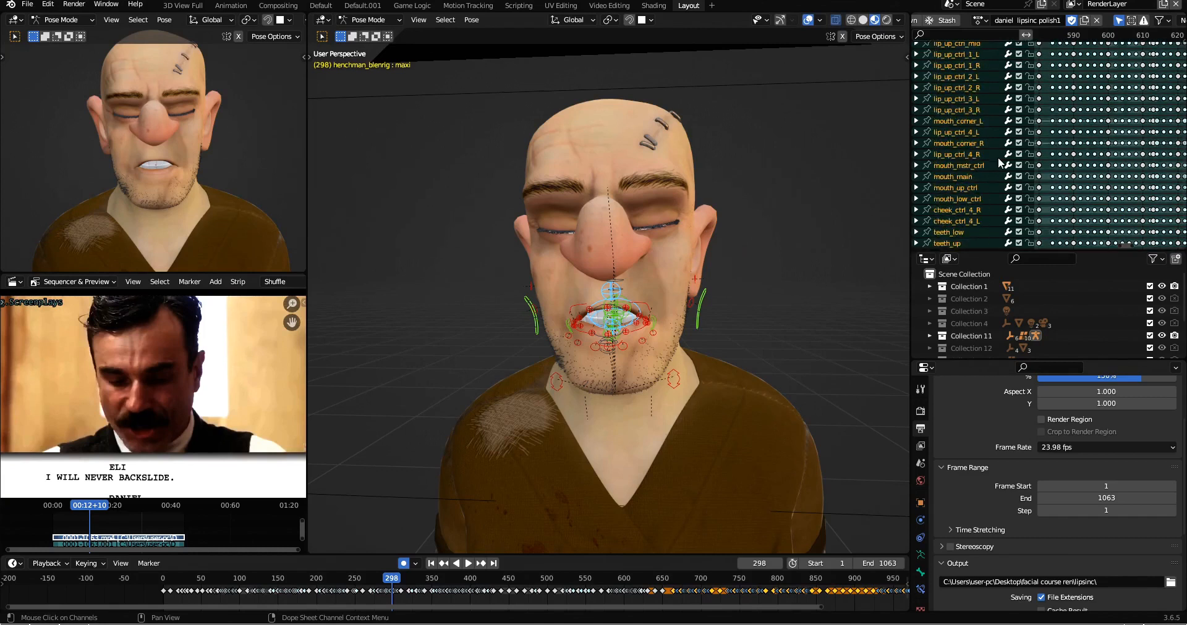
{"action": "scroll", "coordinate": [997, 105], "scroll_direction": "down", "scroll_amount": 10}
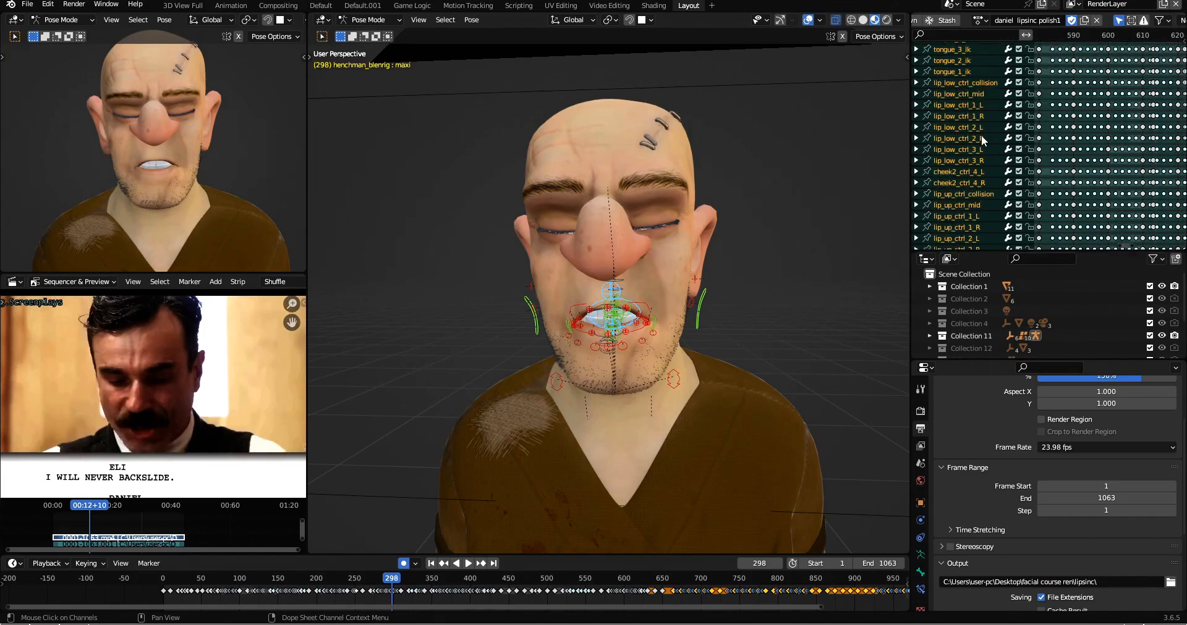
{"action": "scroll", "coordinate": [990, 134], "scroll_direction": "up", "scroll_amount": 10}
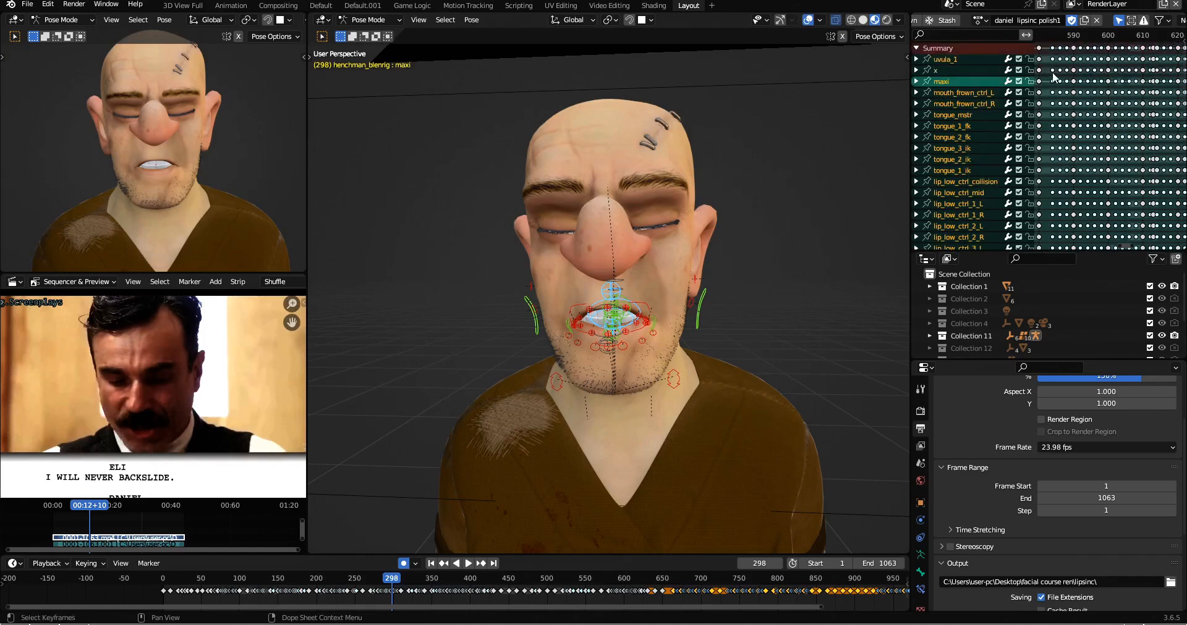
Load the daniel polish action on the rig, preview its opening frames and return to frame 1.
{"action": "scroll", "coordinate": [1069, 102], "scroll_direction": "down", "scroll_amount": 2}
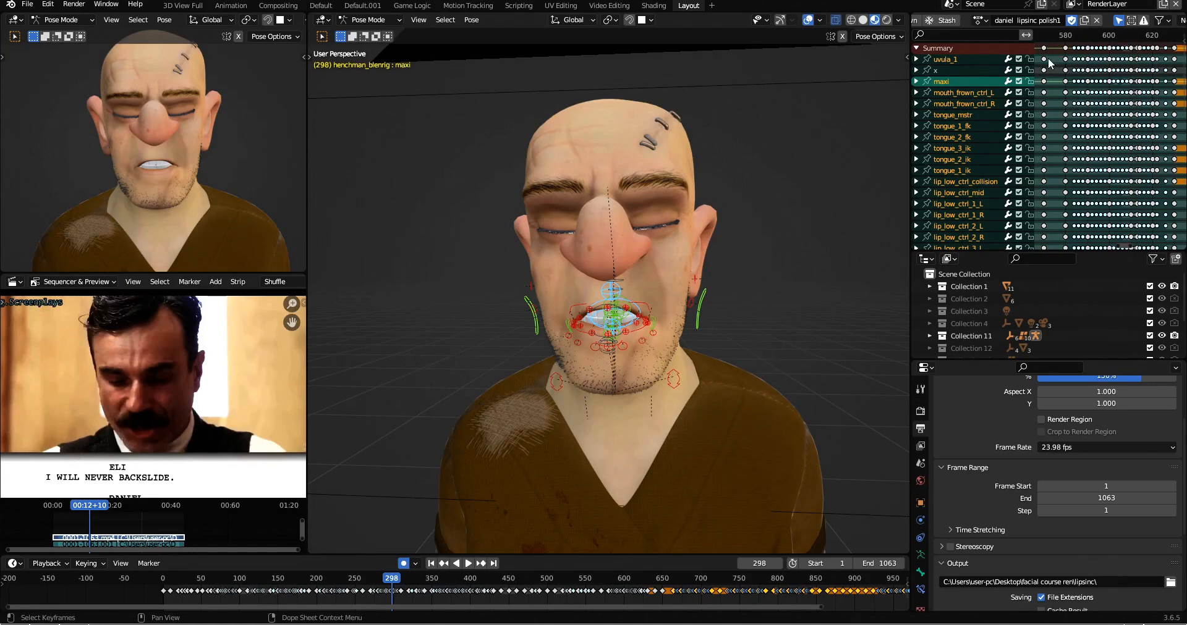
{"action": "left_click", "coordinate": [987, 21]}
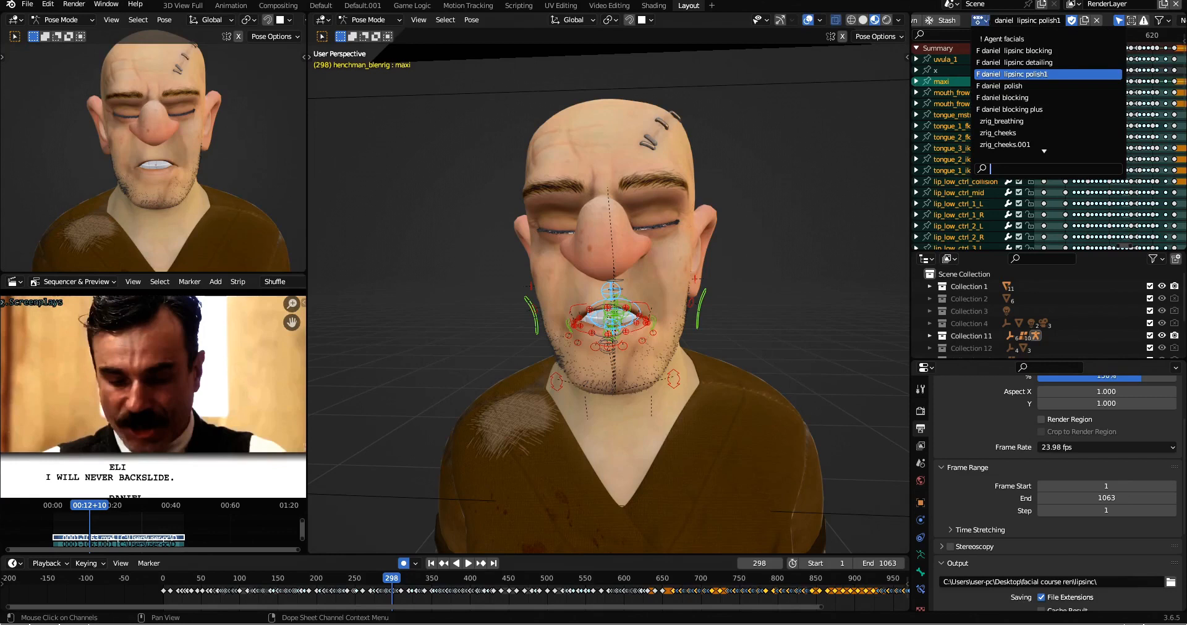
{"action": "left_click", "coordinate": [1012, 87]}
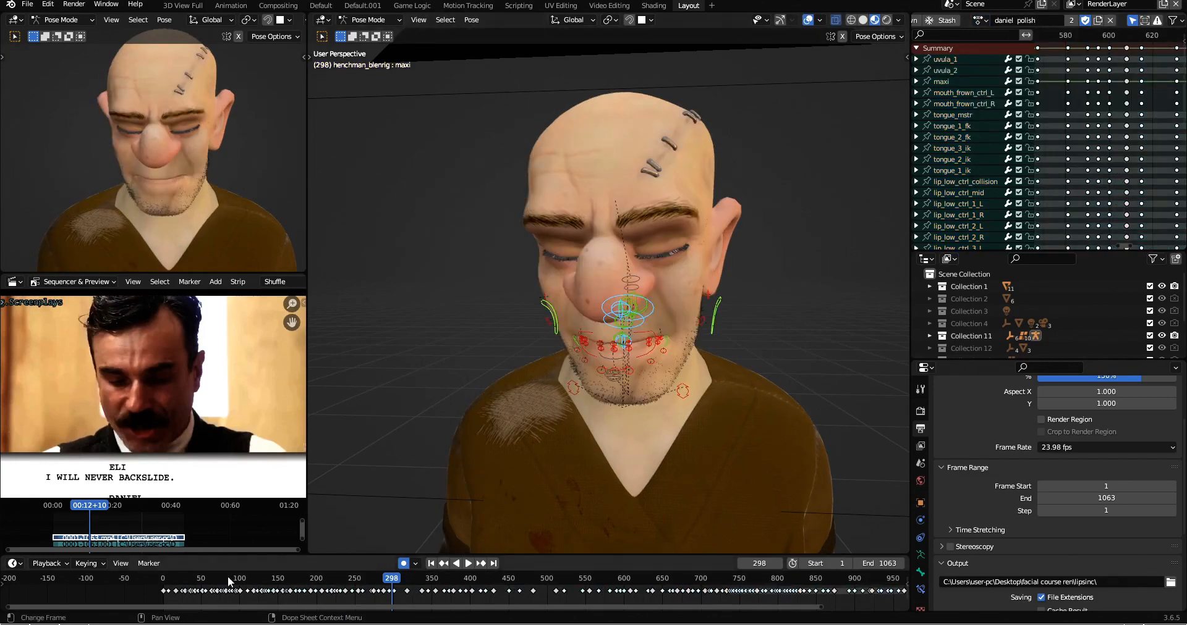
{"action": "left_click", "coordinate": [171, 587]}
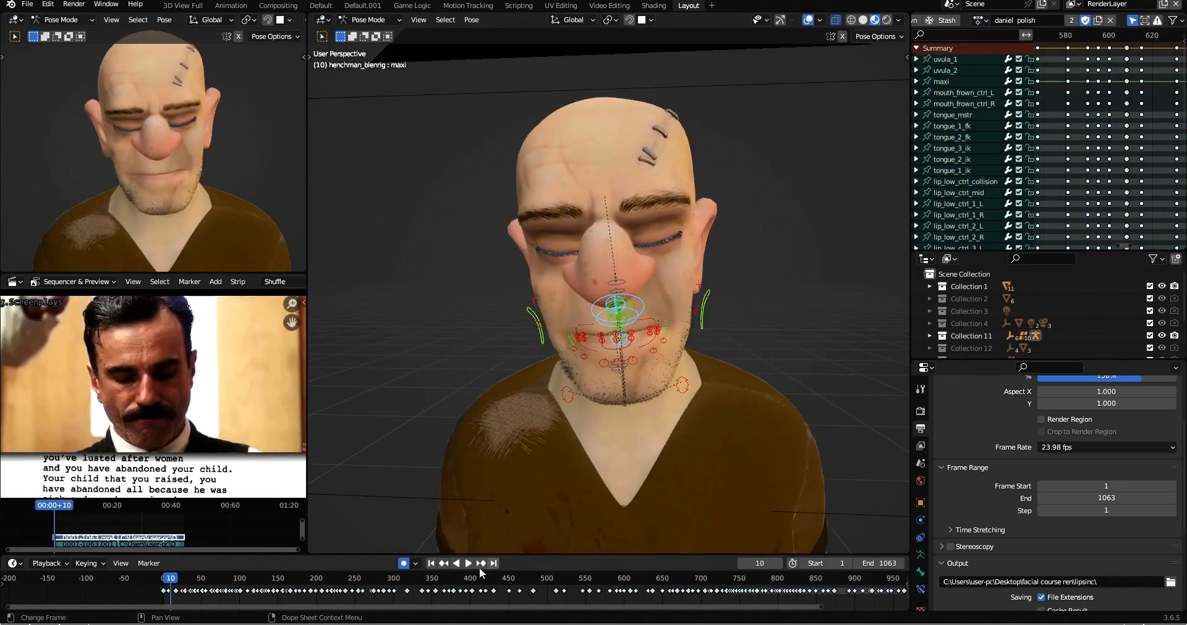
{"action": "left_click_drag", "start_coordinate": [170, 580], "coordinate": [217, 580]}
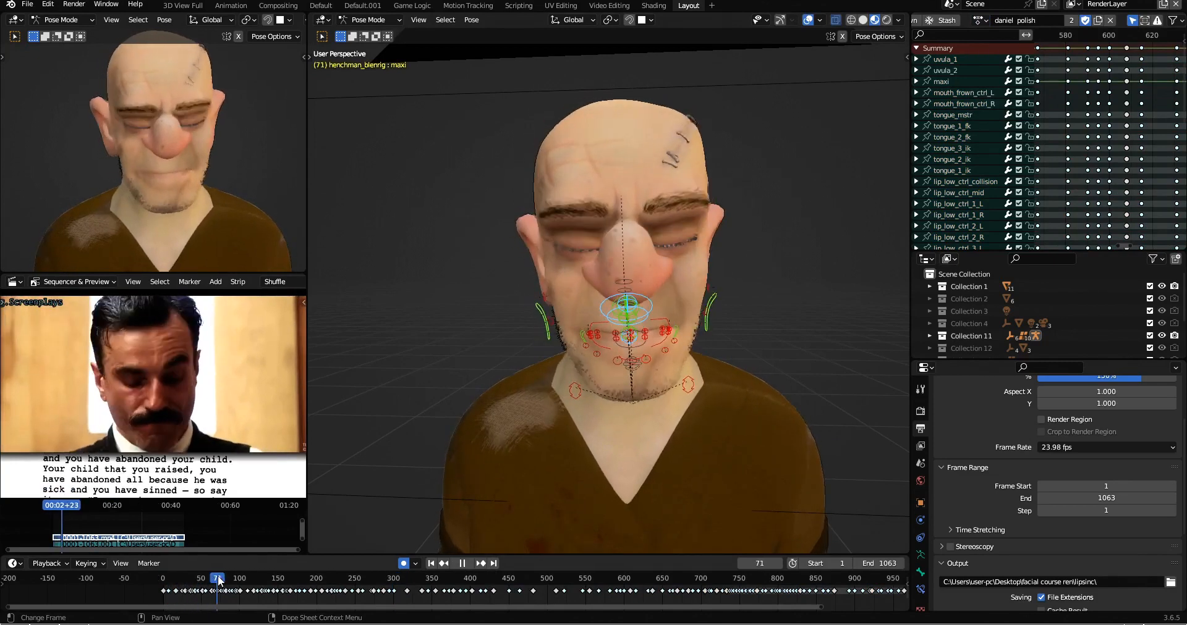
{"action": "left_click", "coordinate": [431, 563]}
Box-select the daniel polish keyframes from about frame 100 to the end of the action and delete them.
{"action": "scroll", "coordinate": [1131, 116], "scroll_direction": "down", "scroll_amount": 5}
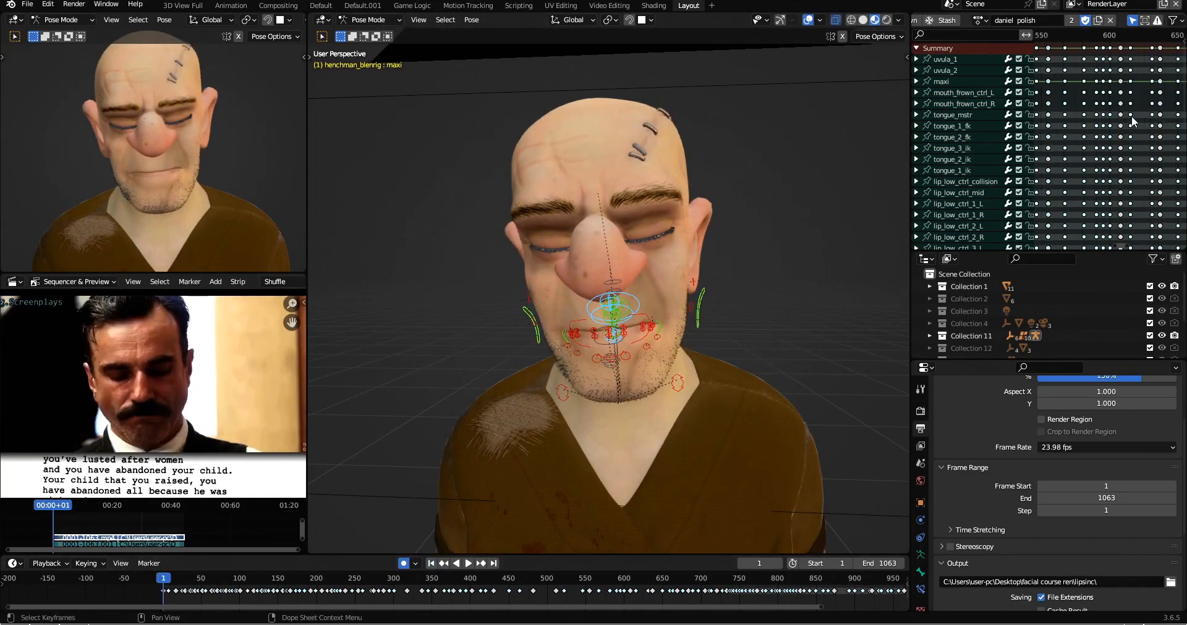
{"action": "scroll", "coordinate": [1092, 117], "scroll_direction": "down", "scroll_amount": 5}
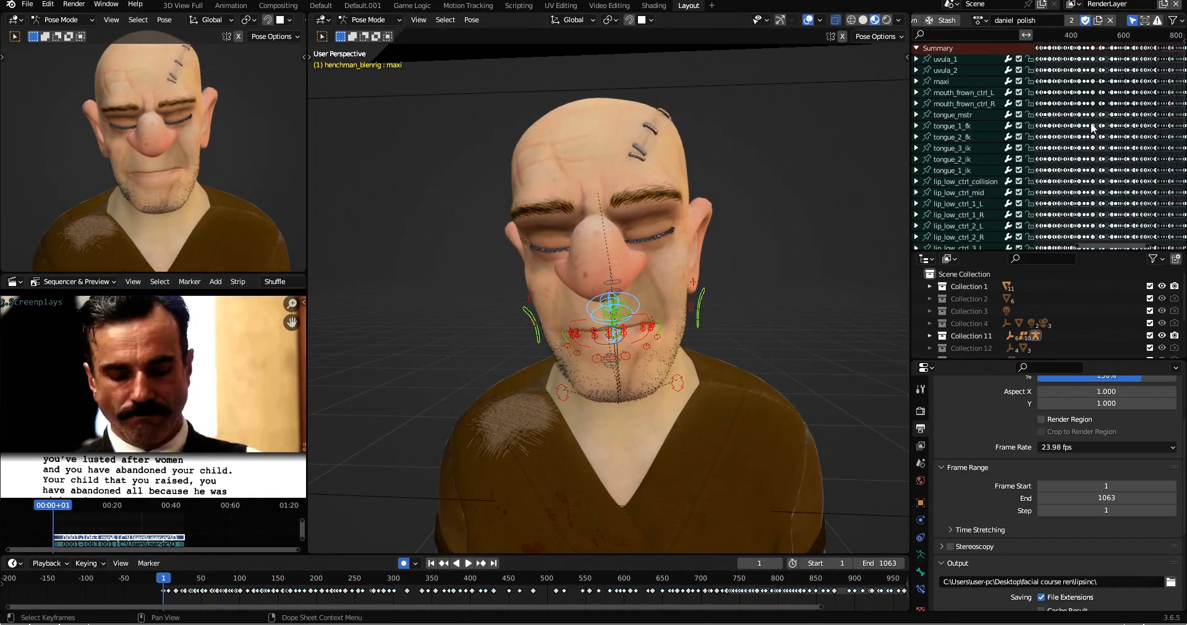
{"action": "scroll", "coordinate": [1097, 133], "scroll_direction": "down", "scroll_amount": 4}
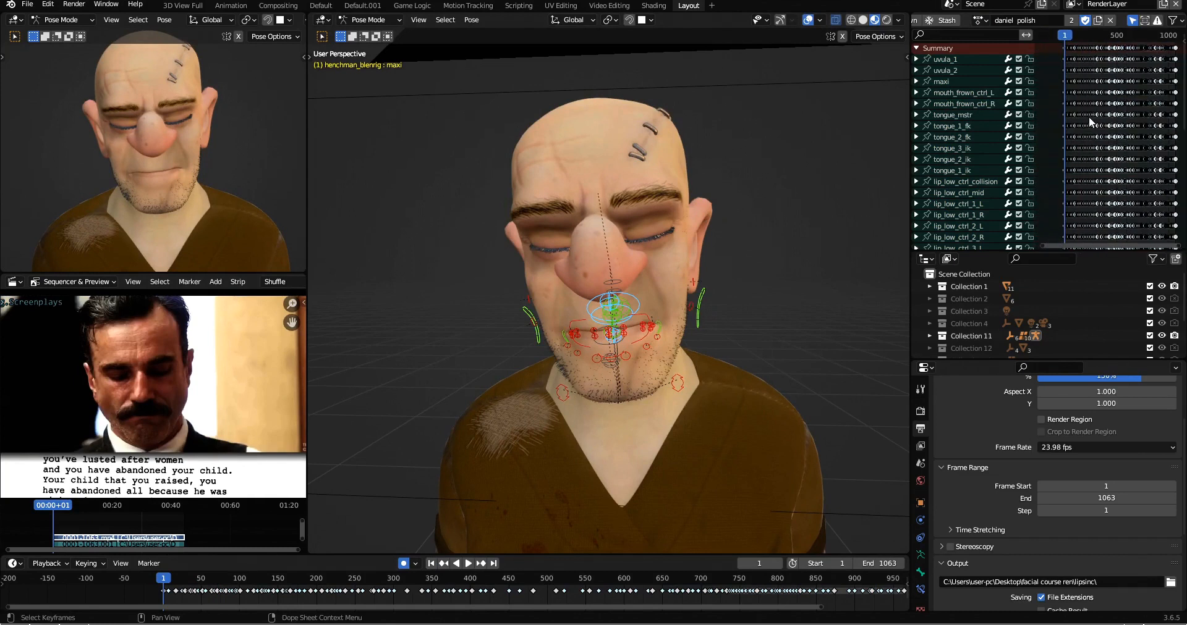
{"action": "scroll", "coordinate": [1136, 57], "scroll_direction": "down", "scroll_amount": 2}
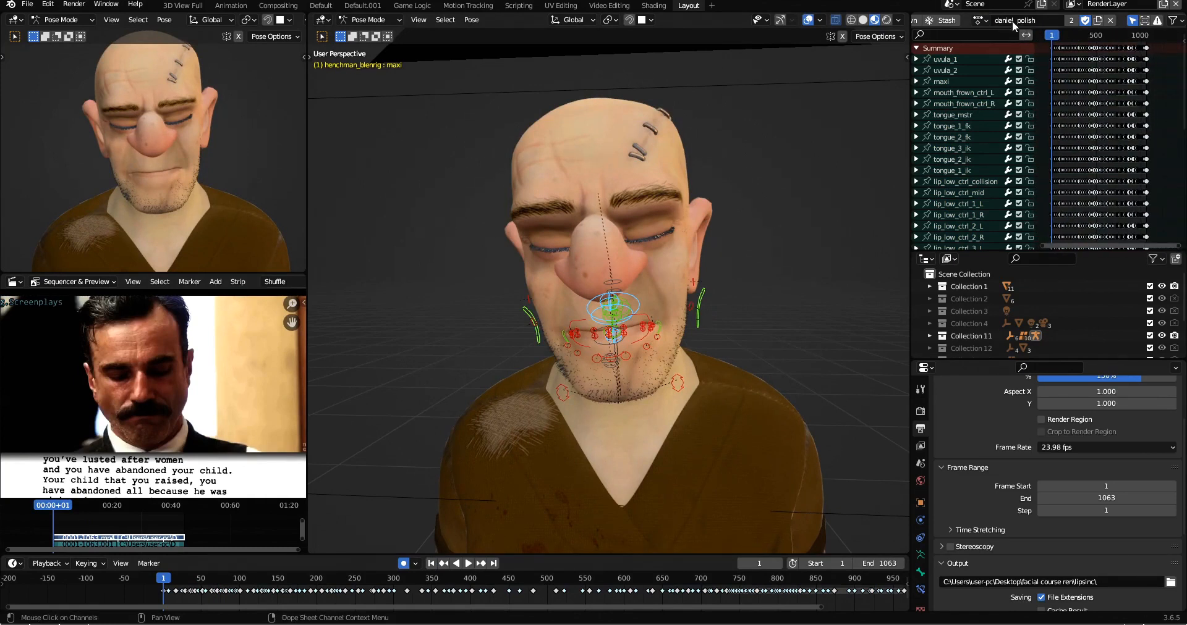
{"action": "key", "text": "b"}
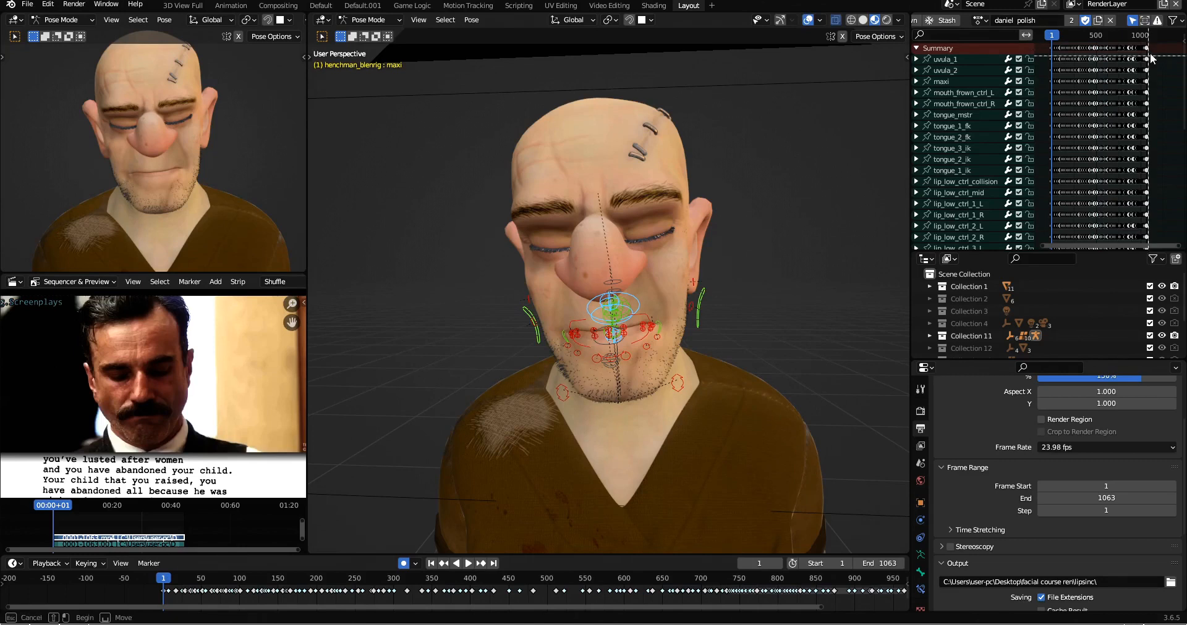
{"action": "left_click_drag", "start_coordinate": [1161, 43], "coordinate": [1061, 107]}
{"action": "scroll", "coordinate": [1110, 97], "scroll_direction": "up", "scroll_amount": 2}
{"action": "key", "text": "Delete"}
Select the remaining keyframes after frame 1 and delete them, keeping only the keys on frame 1.
{"action": "scroll", "coordinate": [1111, 97], "scroll_direction": "up", "scroll_amount": 4}
{"action": "scroll", "coordinate": [1112, 68], "scroll_direction": "up", "scroll_amount": 3}
{"action": "left_click_drag", "start_coordinate": [1122, 46], "coordinate": [1061, 102]}
{"action": "scroll", "coordinate": [1106, 93], "scroll_direction": "up", "scroll_amount": 3}
{"action": "scroll", "coordinate": [1110, 91], "scroll_direction": "up", "scroll_amount": 3}
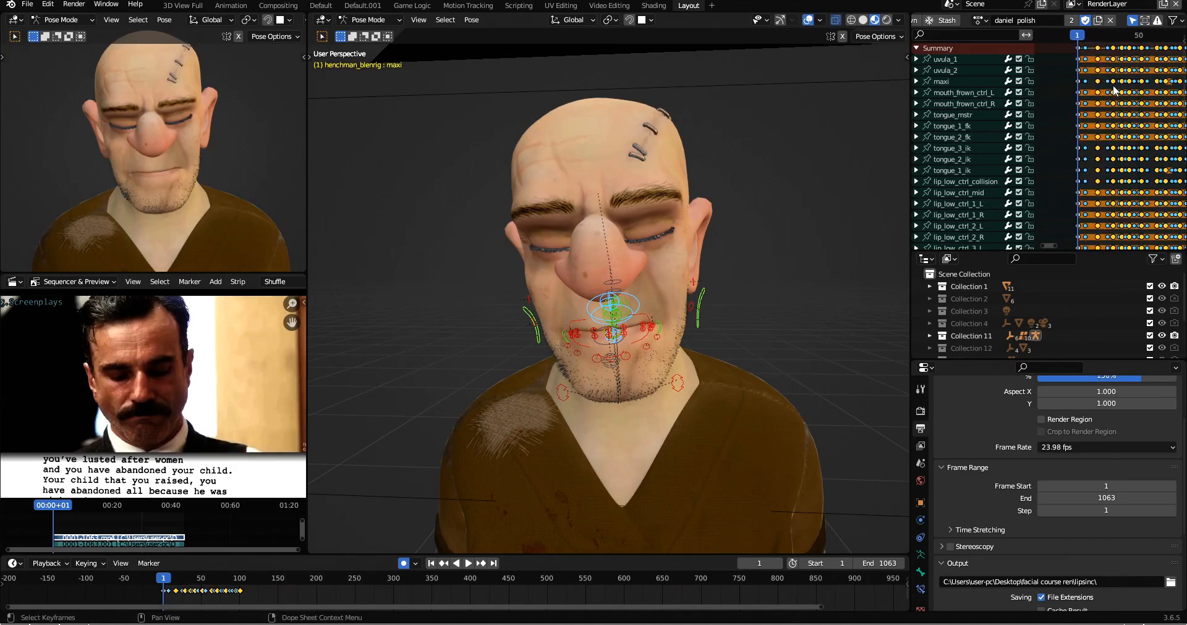
{"action": "key", "text": "Delete"}
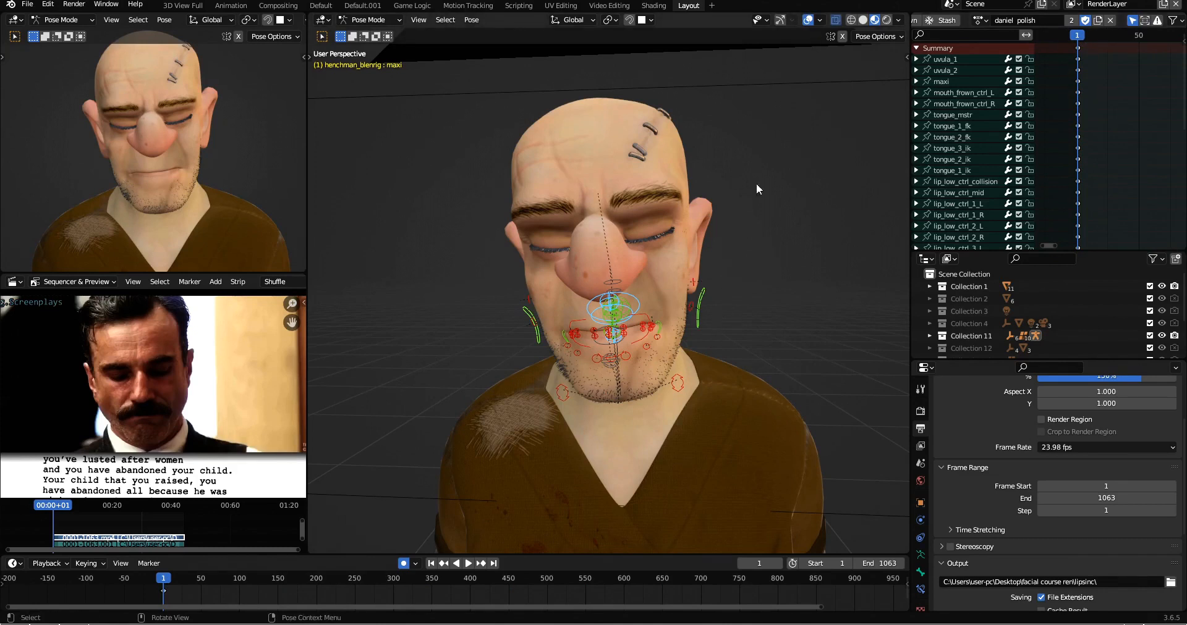
Insert Location, Rotation & Scale keyframes for the selected facial controls at frame 1.
{"action": "key", "text": "i"}
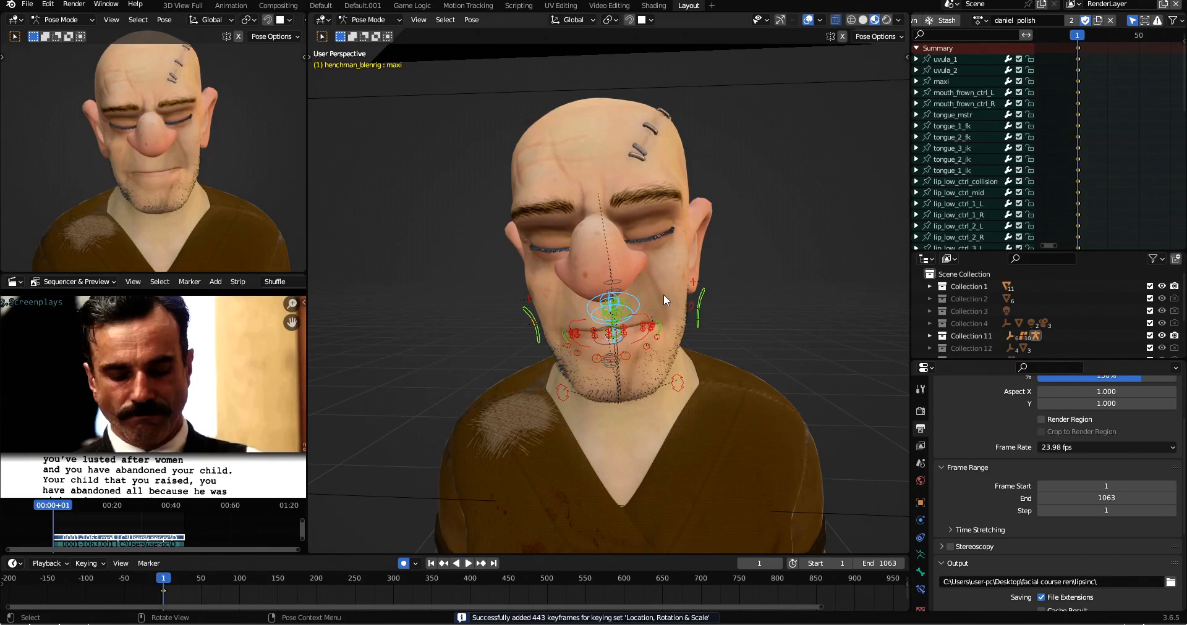
{"action": "scroll", "coordinate": [618, 328], "scroll_direction": "down", "scroll_amount": 2}
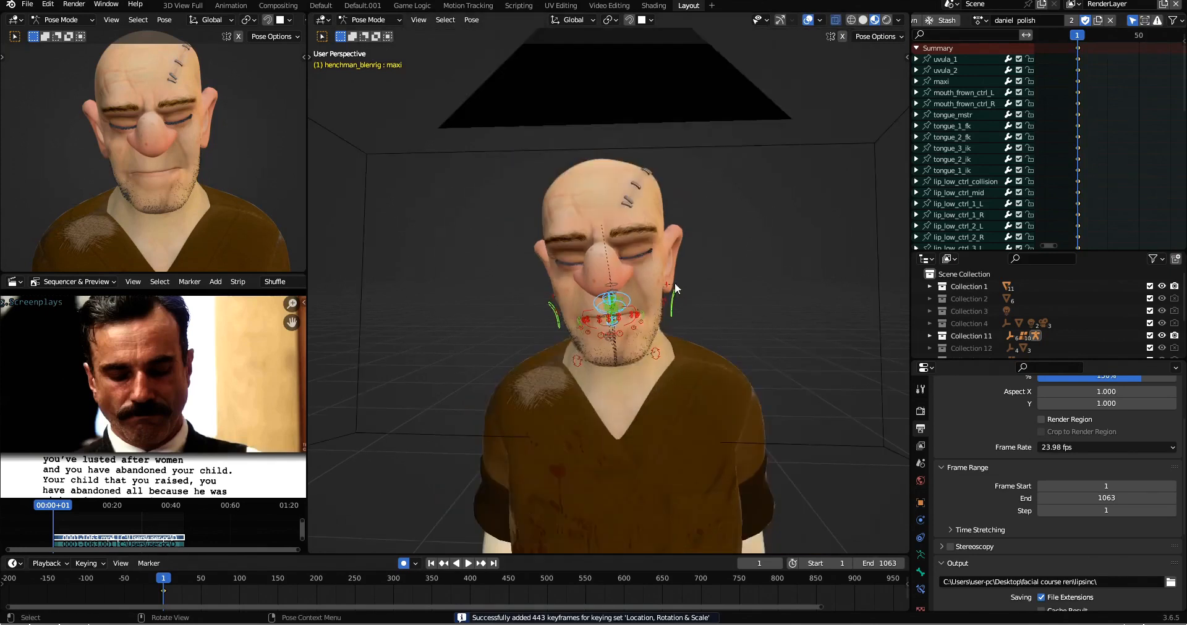
{"action": "scroll", "coordinate": [669, 322], "scroll_direction": "up", "scroll_amount": 4}
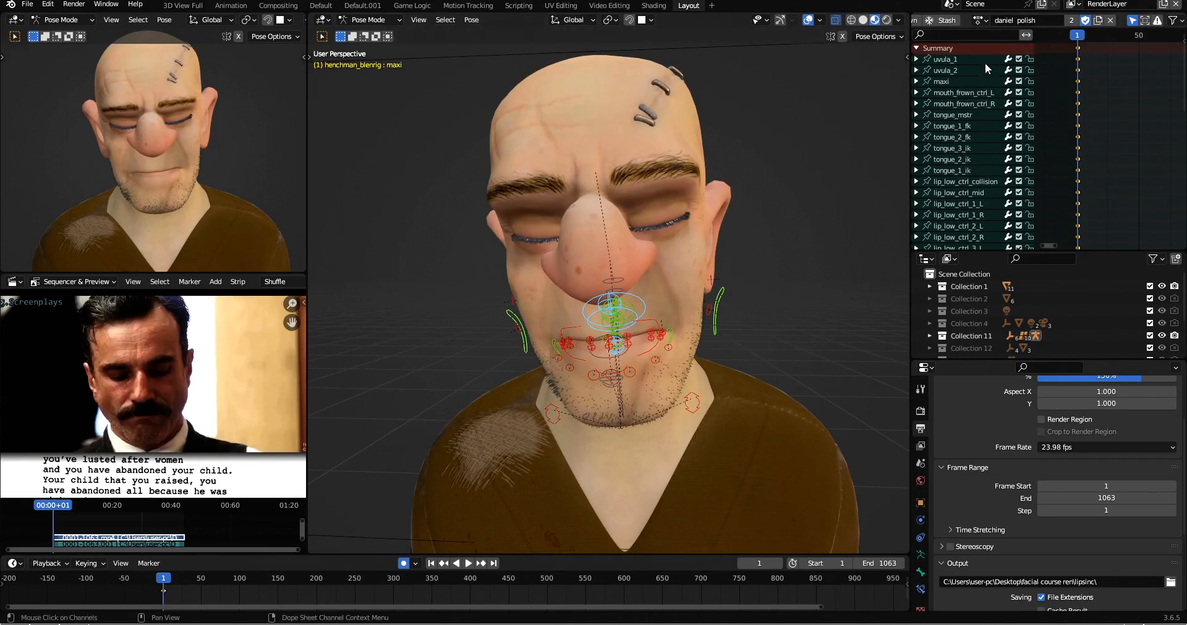
Load the daniel lipsinc polish1 action, bring its full key range into view and deselect its keyframes.
{"action": "left_click", "coordinate": [982, 20]}
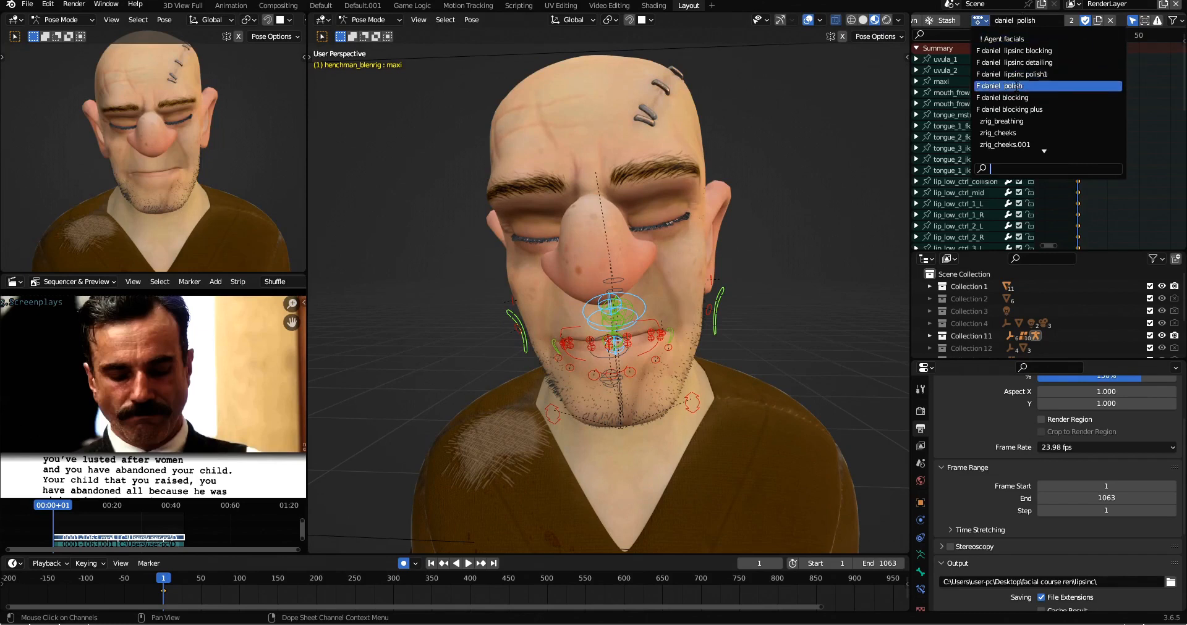
{"action": "left_click", "coordinate": [1031, 74]}
{"action": "scroll", "coordinate": [1106, 117], "scroll_direction": "down", "scroll_amount": 5}
{"action": "scroll", "coordinate": [1081, 113], "scroll_direction": "down", "scroll_amount": 6}
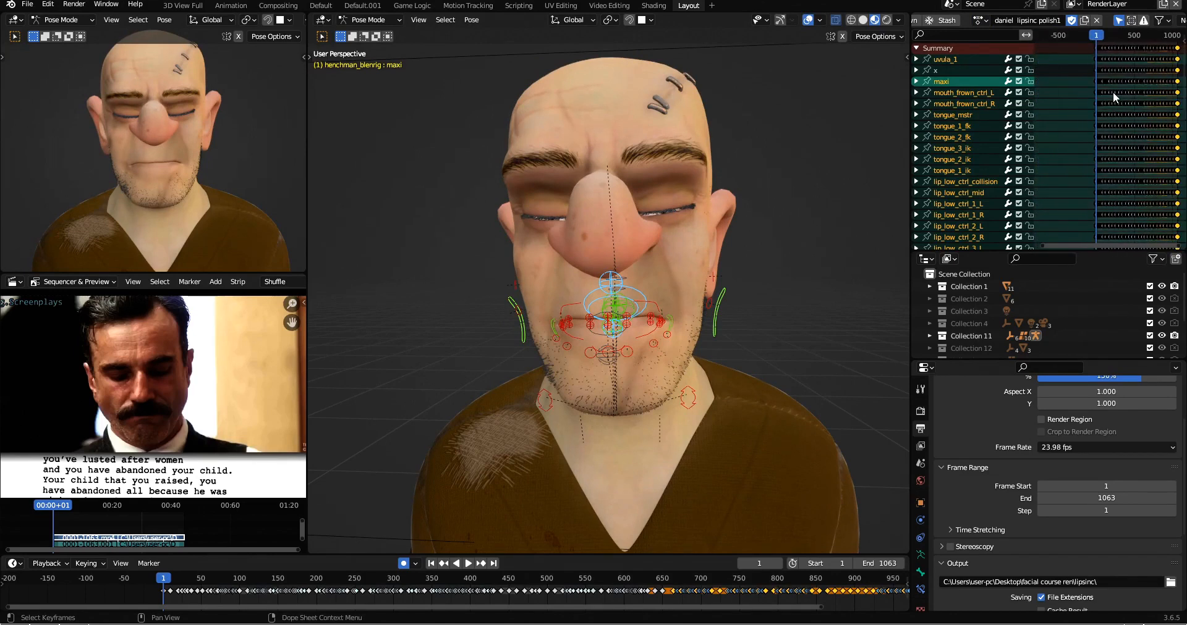
{"action": "scroll", "coordinate": [1126, 99], "scroll_direction": "right", "scroll_amount": 2, "text": "ctrl"}
{"action": "left_click", "coordinate": [1162, 67]}
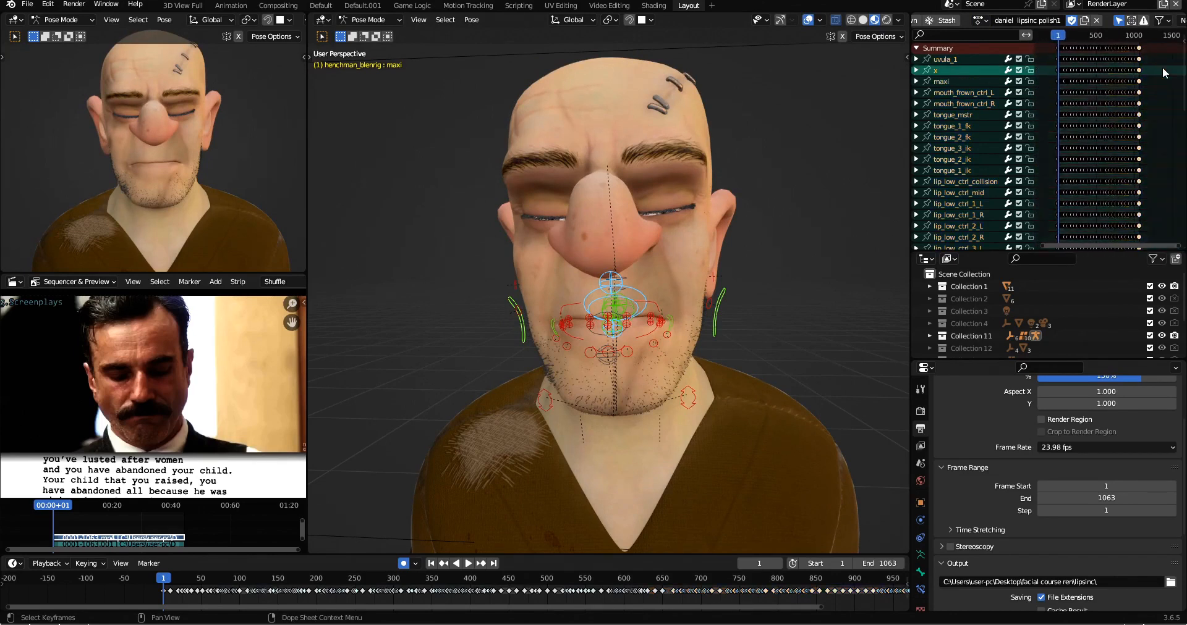
Box-select all keyframes of the mouth, tongue and lip controls in the daniel lipsinc polish1 action.
{"action": "key", "text": "space"}
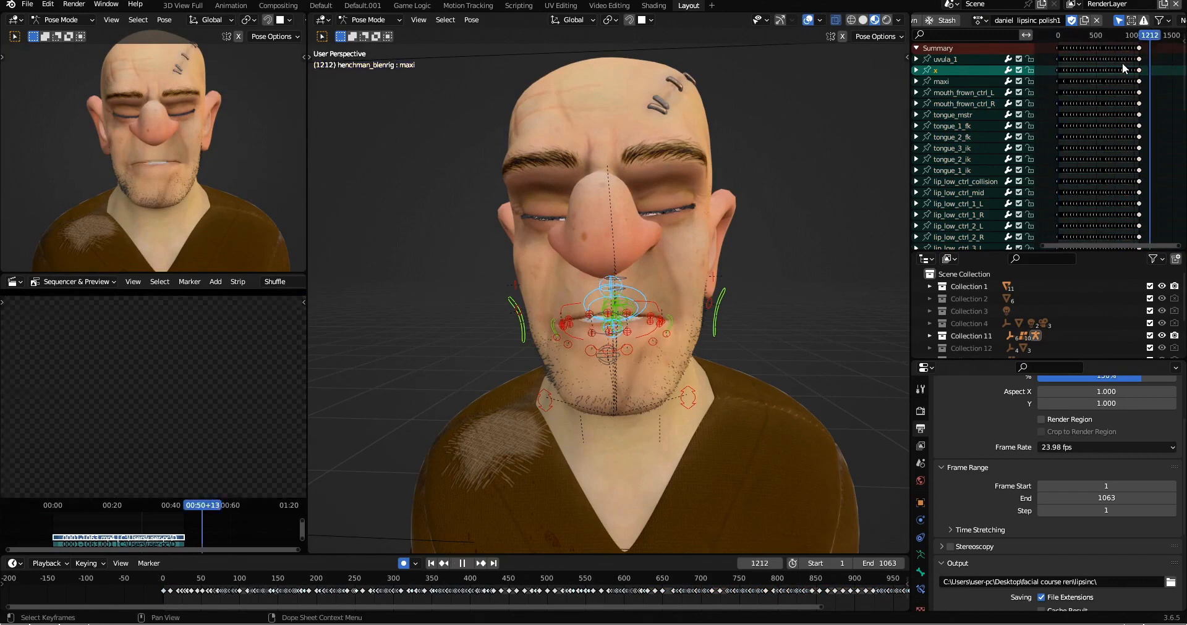
{"action": "key", "text": "space"}
{"action": "left_click_drag", "start_coordinate": [1148, 42], "coordinate": [1053, 102]}
{"action": "scroll", "coordinate": [1073, 95], "scroll_direction": "up", "scroll_amount": 6}
{"action": "middle_click_drag", "start_coordinate": [1073, 96], "coordinate": [1130, 102]}
{"action": "scroll", "coordinate": [1127, 96], "scroll_direction": "up", "scroll_amount": 6}
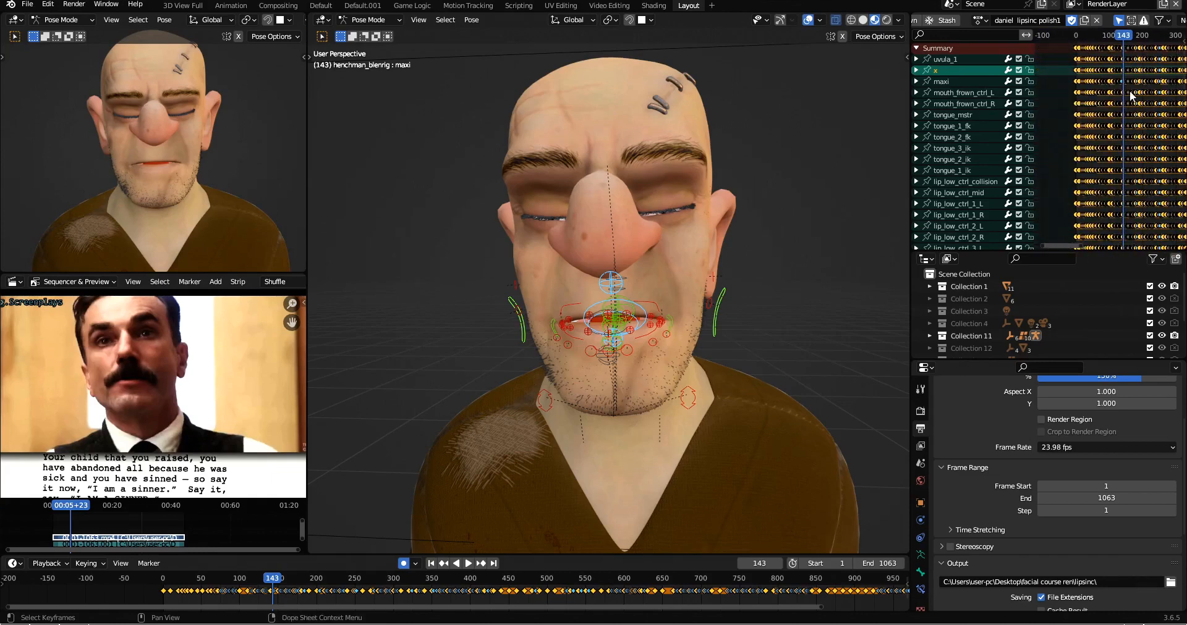
{"action": "middle_click_drag", "start_coordinate": [1116, 82], "coordinate": [1140, 69], "text": "shift"}
{"action": "scroll", "coordinate": [1130, 80], "scroll_direction": "up", "scroll_amount": 2}
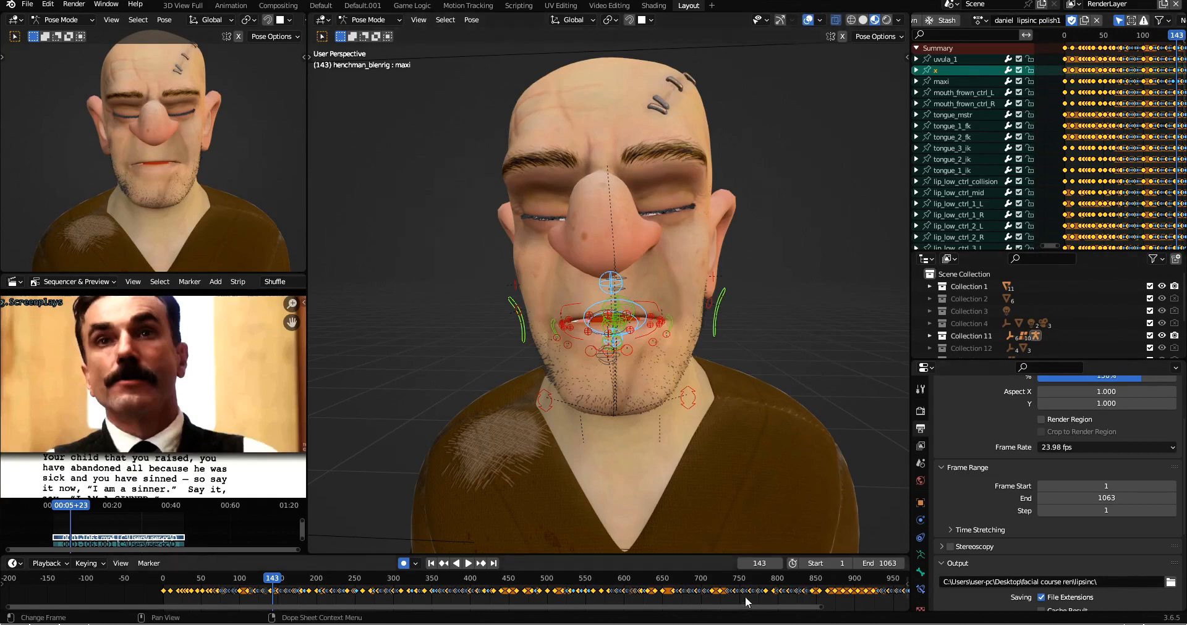
With frame 1 as the current frame, copy the selected lip-sync keyframes and switch the rig to the daniel polish action.
{"action": "left_click", "coordinate": [431, 564]}
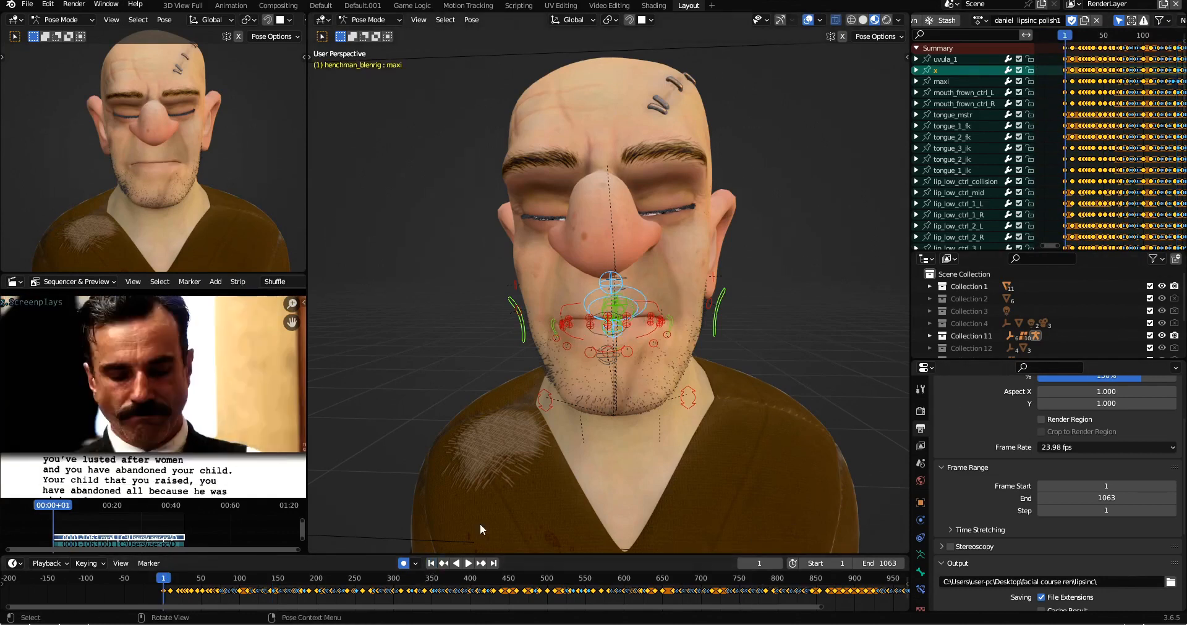
{"action": "scroll", "coordinate": [1107, 67], "scroll_direction": "down", "scroll_amount": 4}
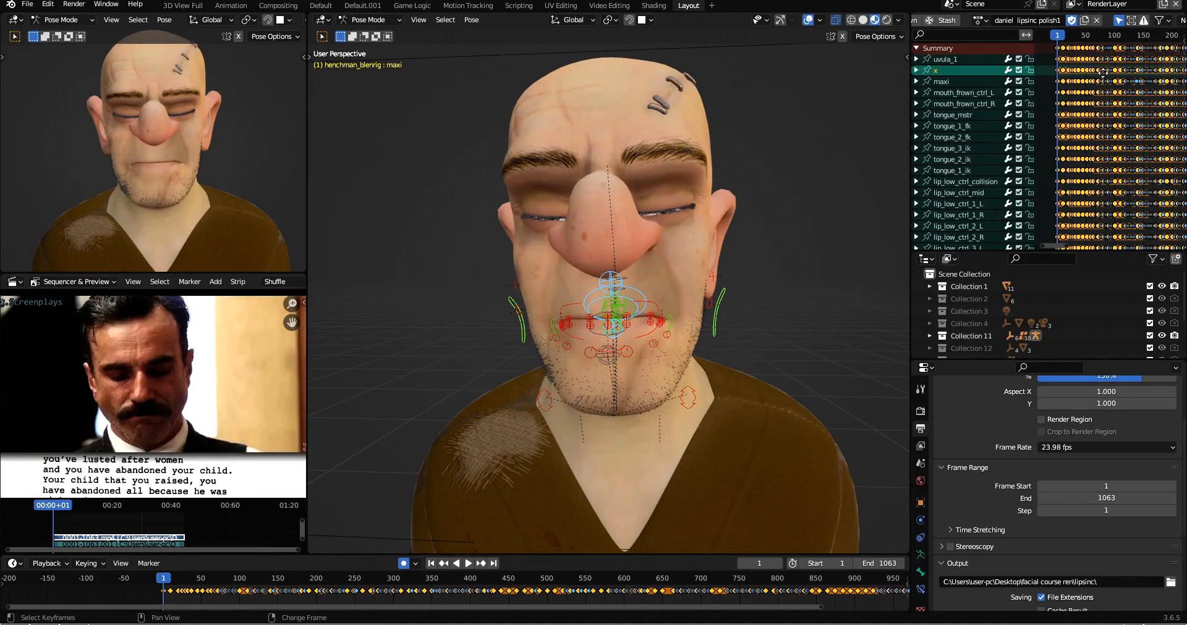
{"action": "scroll", "coordinate": [1138, 96], "scroll_direction": "down", "scroll_amount": 6}
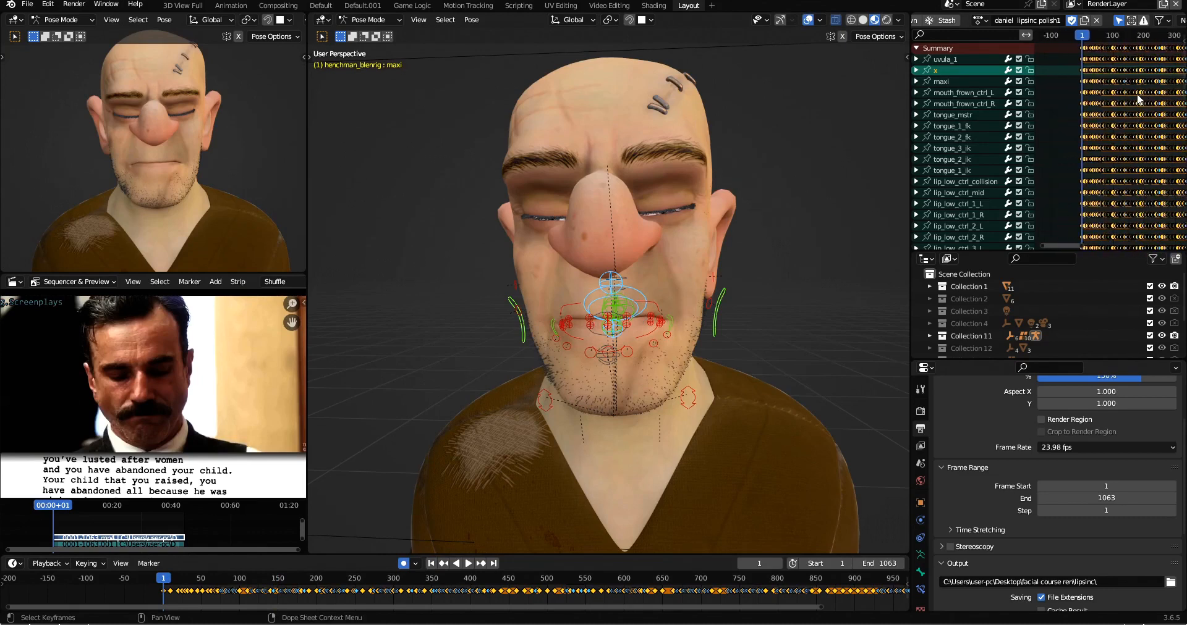
{"action": "scroll", "coordinate": [1136, 94], "scroll_direction": "down", "scroll_amount": 2}
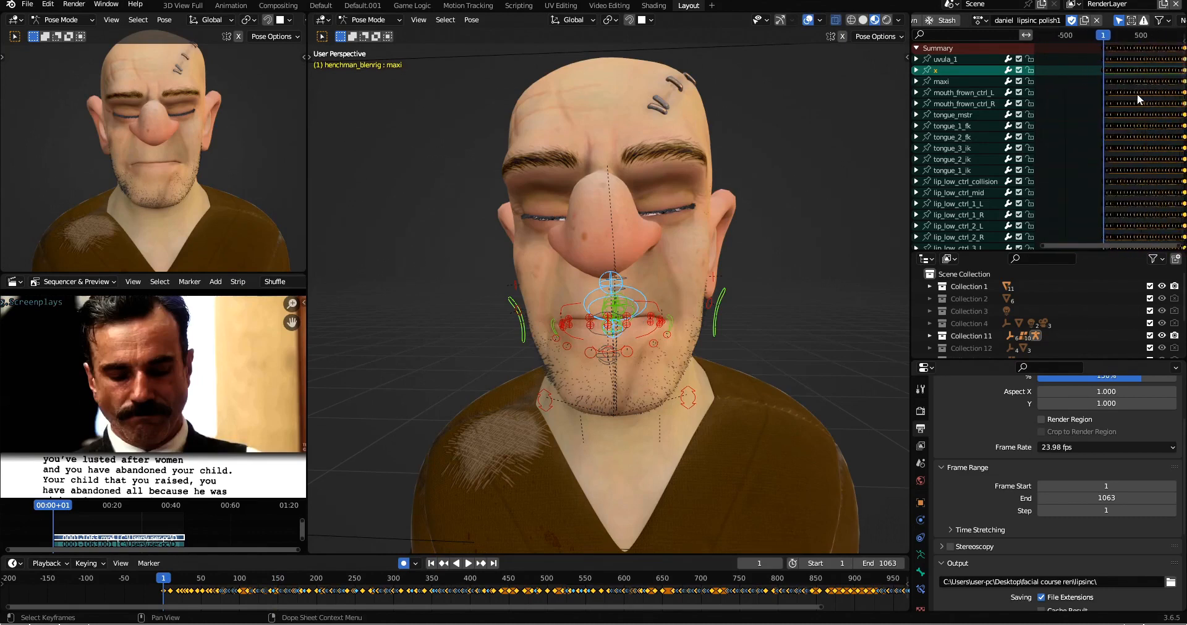
{"action": "scroll", "coordinate": [1140, 87], "scroll_direction": "up", "scroll_amount": 7}
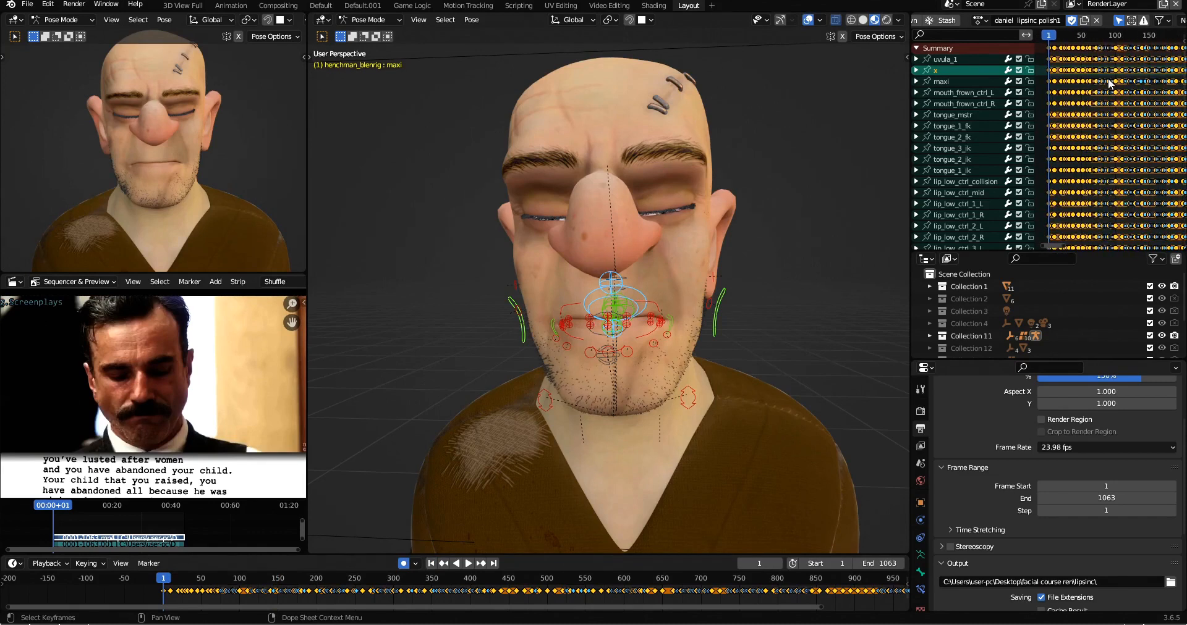
{"action": "right_click", "coordinate": [1074, 71]}
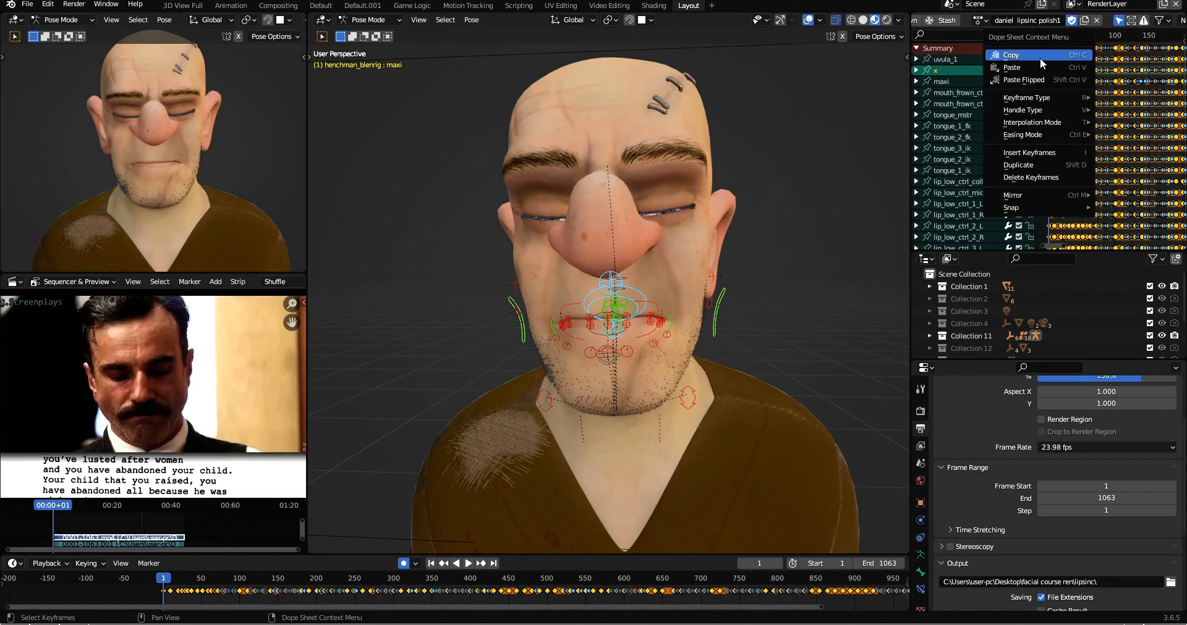
{"action": "left_click", "coordinate": [1022, 56]}
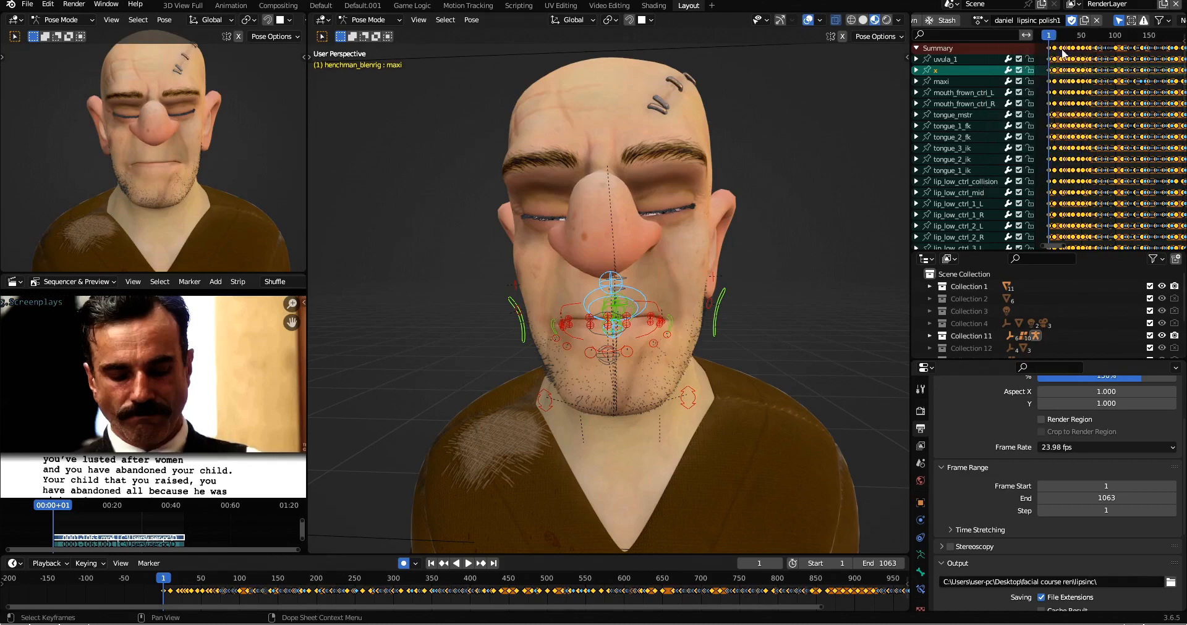
{"action": "left_click", "coordinate": [979, 20]}
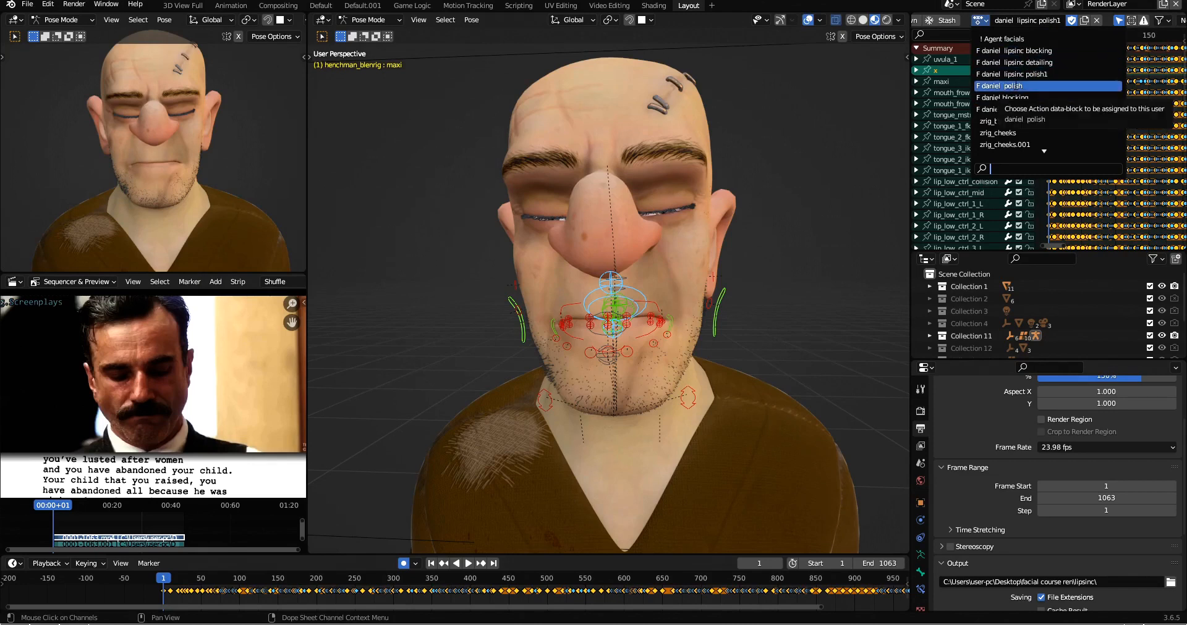
{"action": "left_click", "coordinate": [1014, 86]}
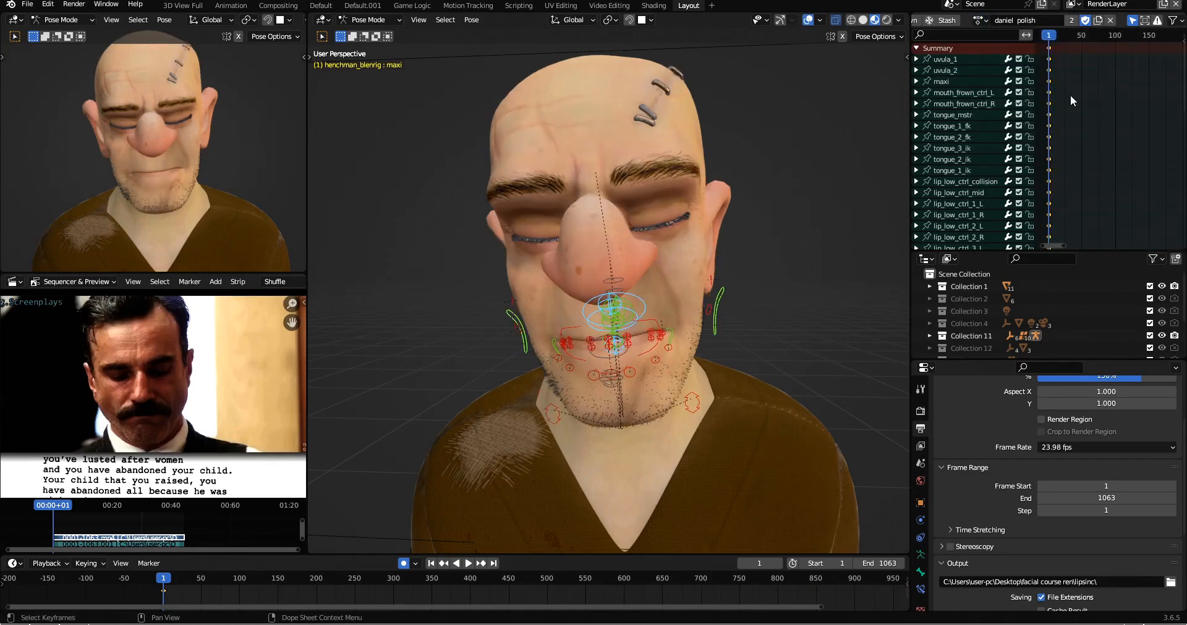
Try to paste the copied lip-sync keyframes at frame 1 of the daniel polish action, and undo the paste.
{"action": "key", "text": "ctrl+v"}
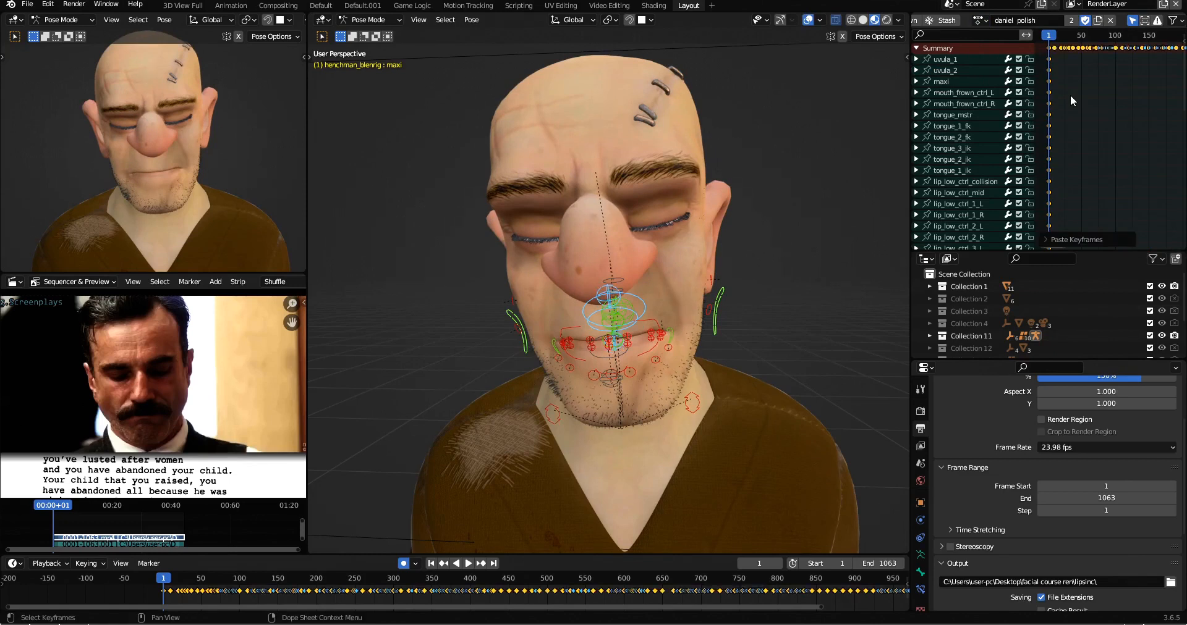
{"action": "scroll", "coordinate": [1076, 96], "scroll_direction": "down", "scroll_amount": 2}
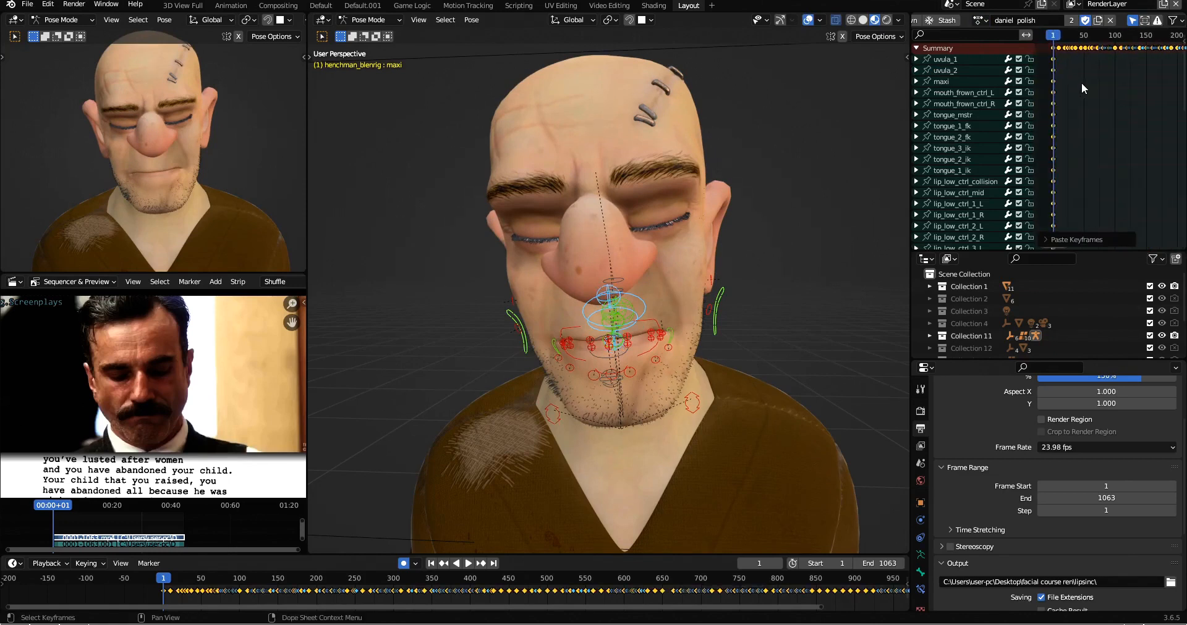
{"action": "scroll", "coordinate": [1082, 105], "scroll_direction": "down", "scroll_amount": 1}
{"action": "scroll", "coordinate": [1084, 73], "scroll_direction": "up", "scroll_amount": 3}
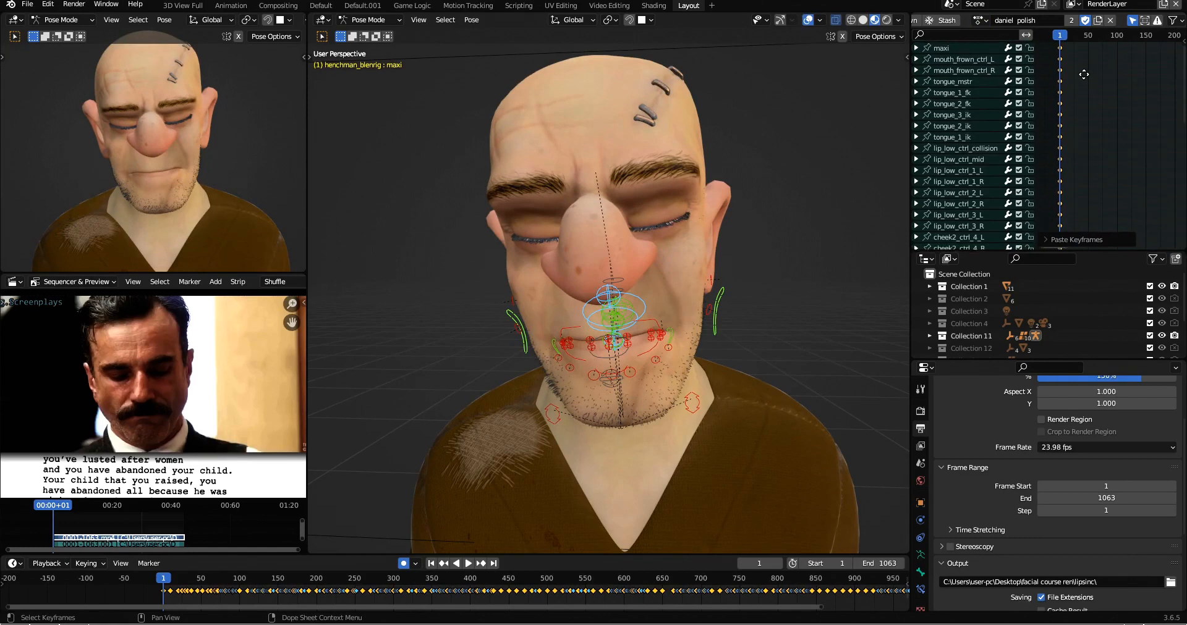
{"action": "middle_click_drag", "start_coordinate": [1083, 79], "coordinate": [1083, 110]}
{"action": "scroll", "coordinate": [1083, 110], "scroll_direction": "up", "scroll_amount": 2}
{"action": "scroll", "coordinate": [1082, 98], "scroll_direction": "down", "scroll_amount": 1}
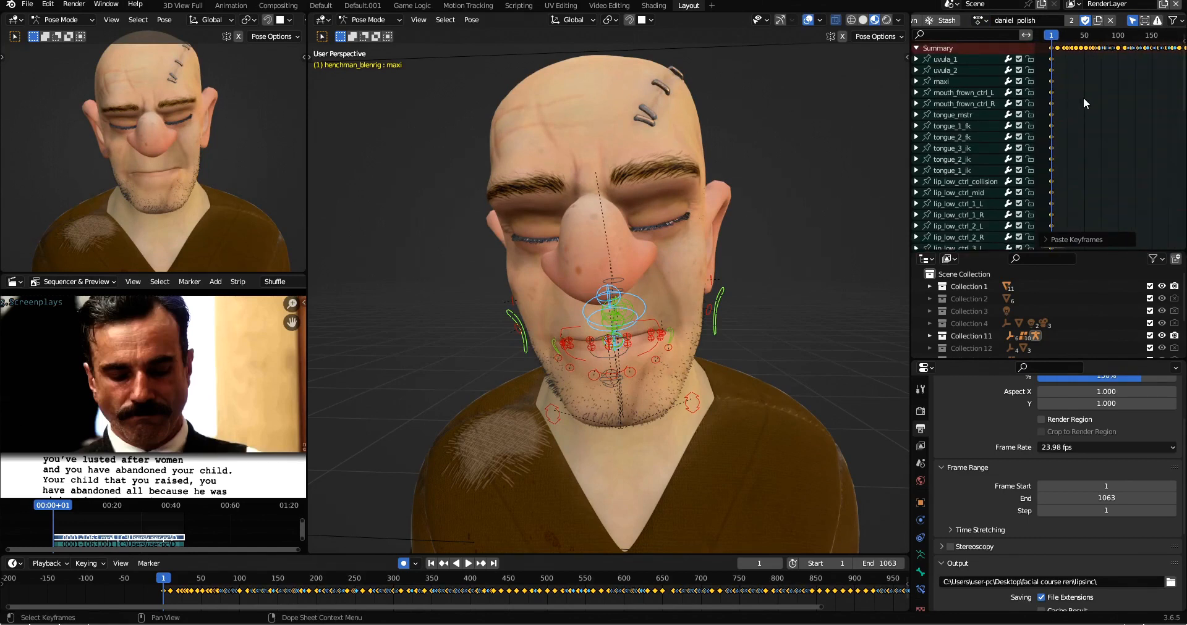
{"action": "key", "text": "ctrl+z"}
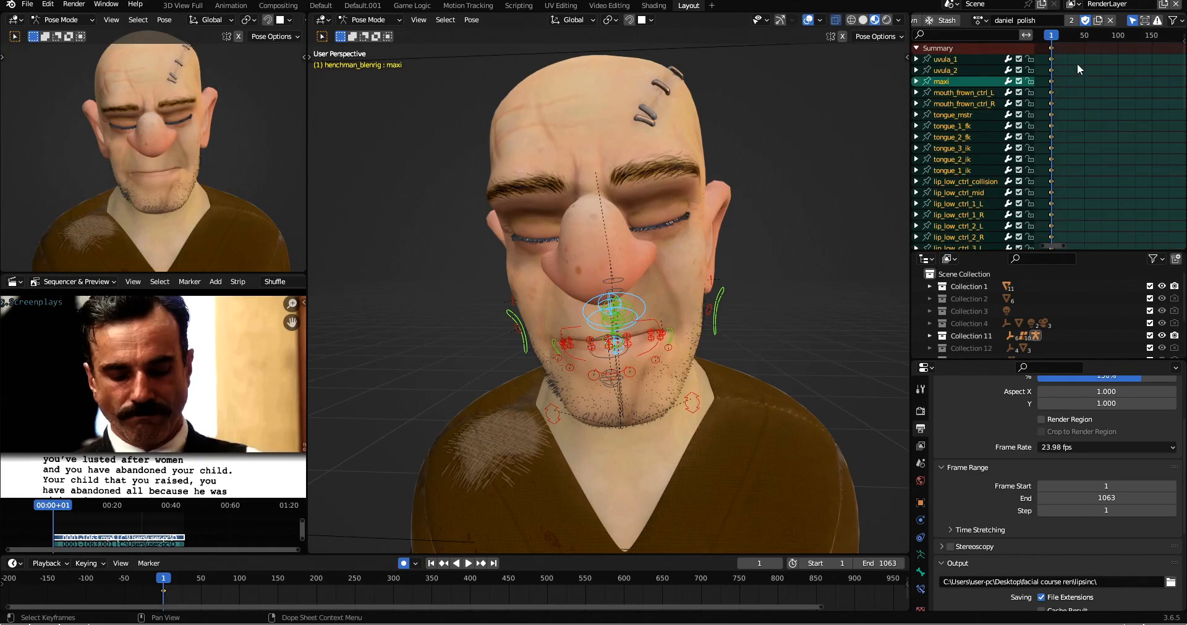
Reload the daniel lipsinc polish1 action and insert Location, Rotation & Scale keyframes for the facial controls at frame 1.
{"action": "left_click", "coordinate": [979, 20]}
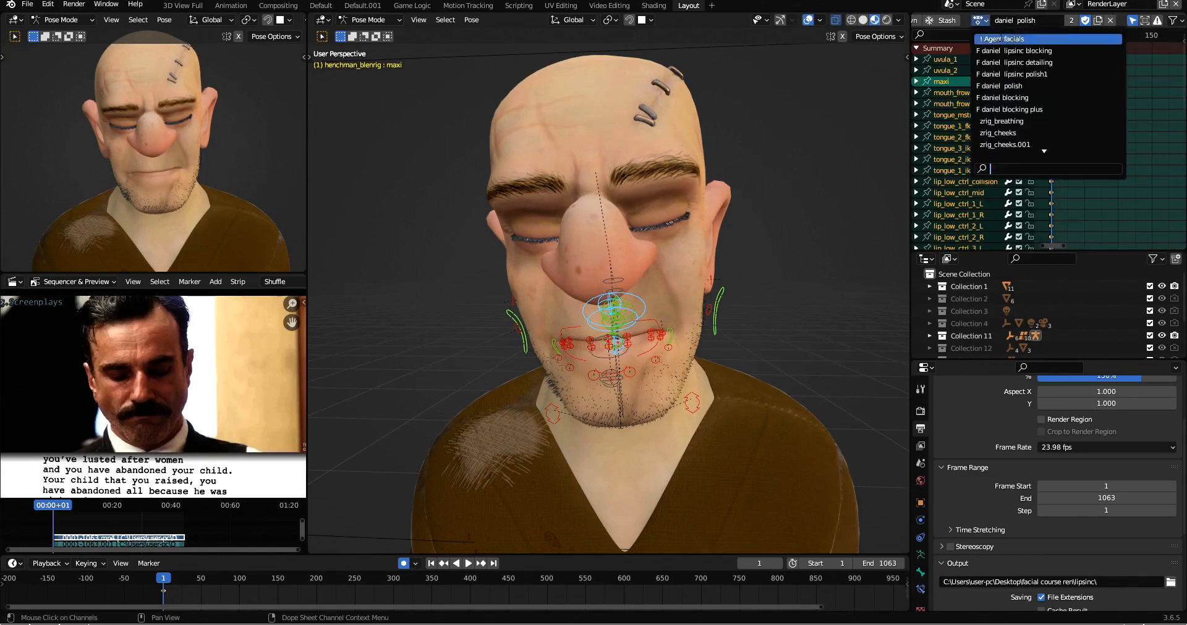
{"action": "left_click", "coordinate": [1051, 74]}
{"action": "scroll", "coordinate": [1080, 66], "scroll_direction": "down", "scroll_amount": 2}
{"action": "middle_click_drag", "start_coordinate": [1080, 66], "coordinate": [1098, 76]}
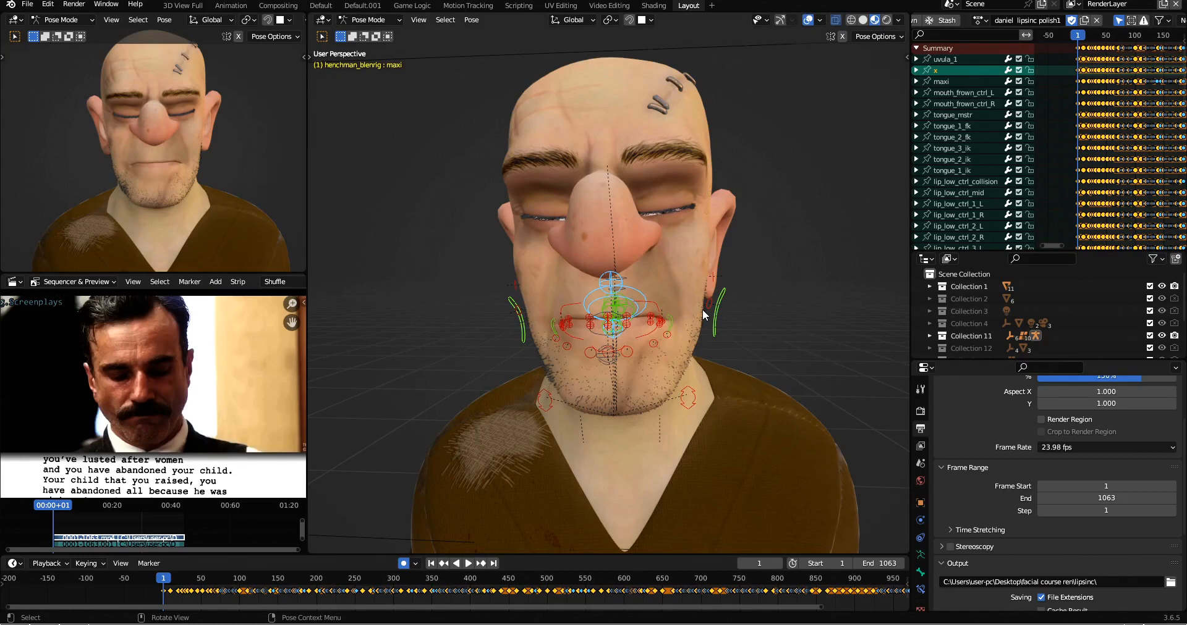
{"action": "key", "text": "i"}
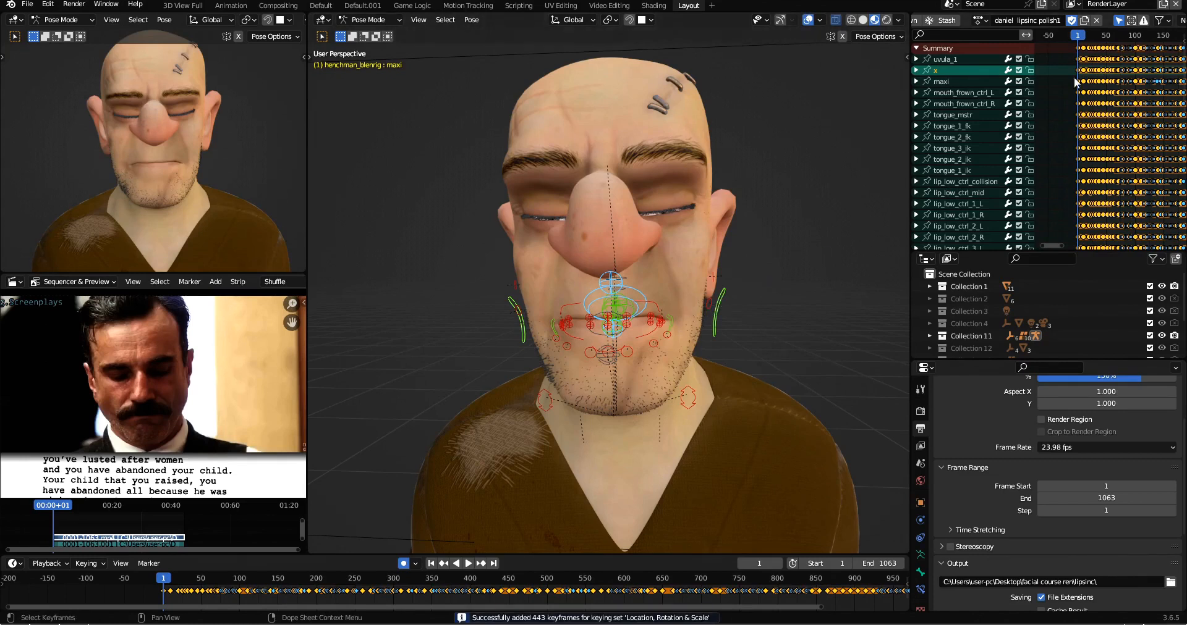
{"action": "scroll", "coordinate": [1101, 61], "scroll_direction": "up", "scroll_amount": 1}
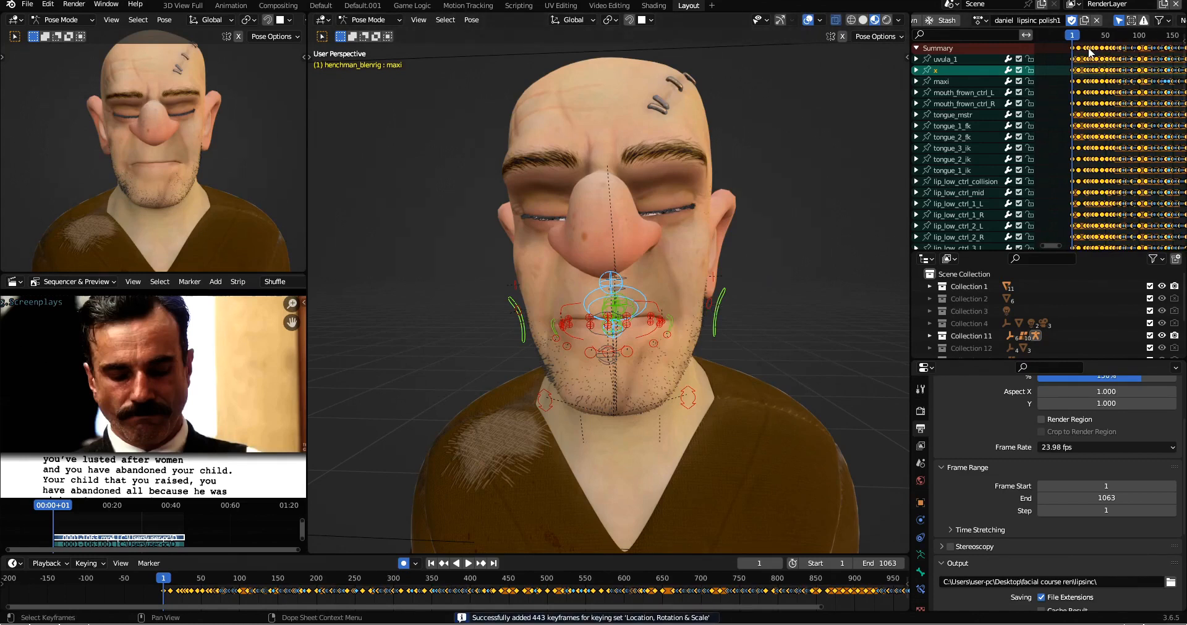
Deselect all keyframes of the daniel lipsinc polish1 action and bring its full key range into view.
{"action": "right_click", "coordinate": [1088, 49]}
{"action": "left_click", "coordinate": [1065, 50]}
{"action": "left_click", "coordinate": [1064, 49]}
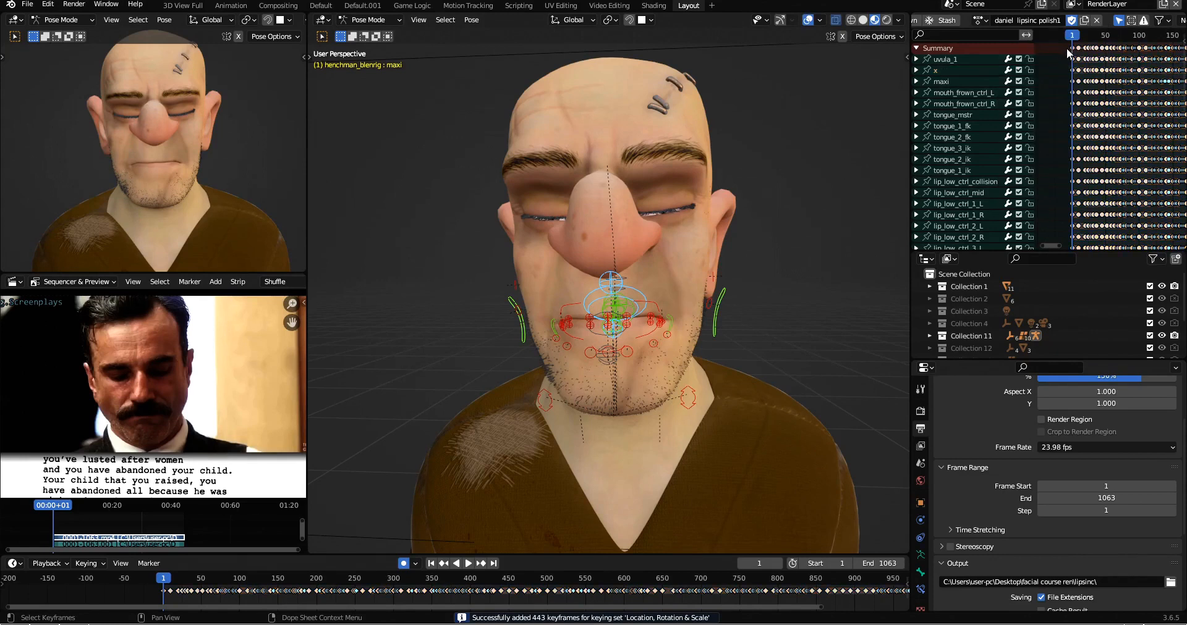
{"action": "scroll", "coordinate": [1087, 108], "scroll_direction": "down", "scroll_amount": 9}
{"action": "middle_click_drag", "start_coordinate": [1112, 118], "coordinate": [1173, 116], "text": "shift"}
{"action": "key", "text": "Home"}
{"action": "key", "text": "b"}
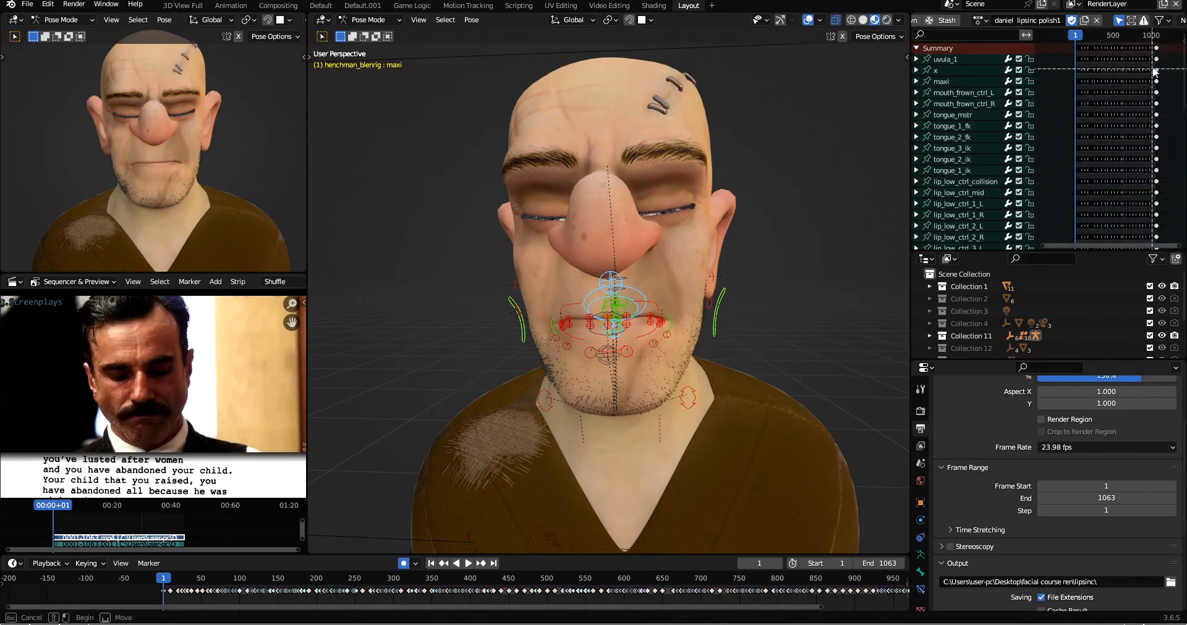
{"action": "key", "text": "Escape"}
{"action": "key", "text": "b"}
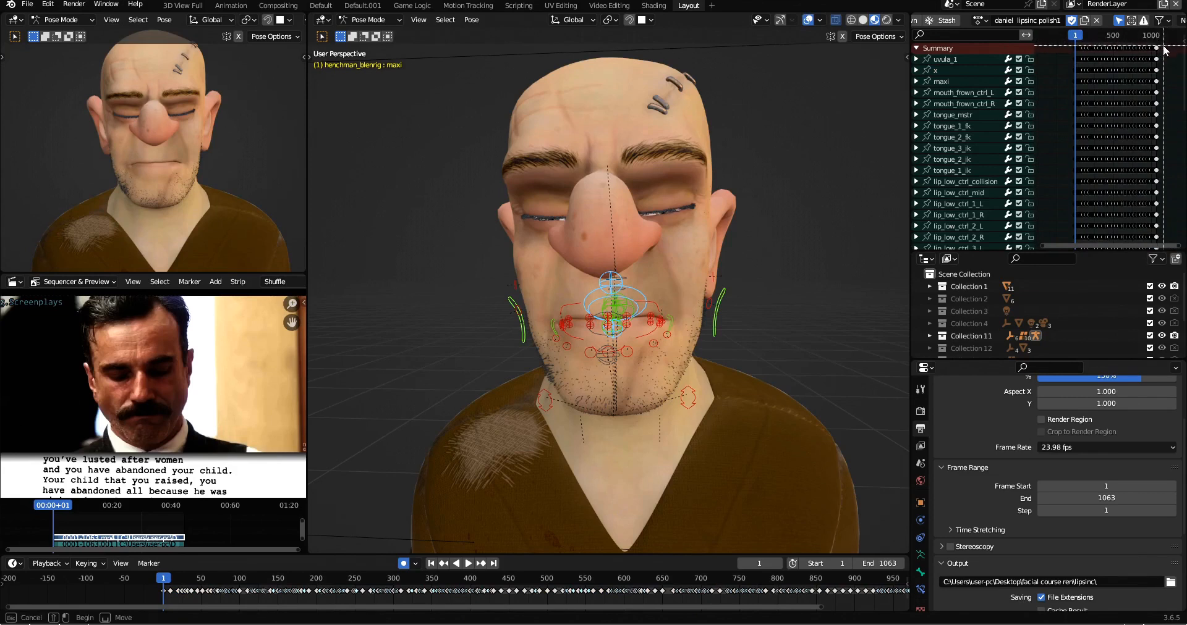
{"action": "key", "text": "Escape"}
{"action": "key", "text": "b"}
{"action": "key", "text": "Escape"}
Box-select all lip-sync keyframes of the action and copy them with frame 1 as the current frame.
{"action": "left_click_drag", "start_coordinate": [1149, 36], "coordinate": [1148, 58]}
{"action": "key", "text": "b"}
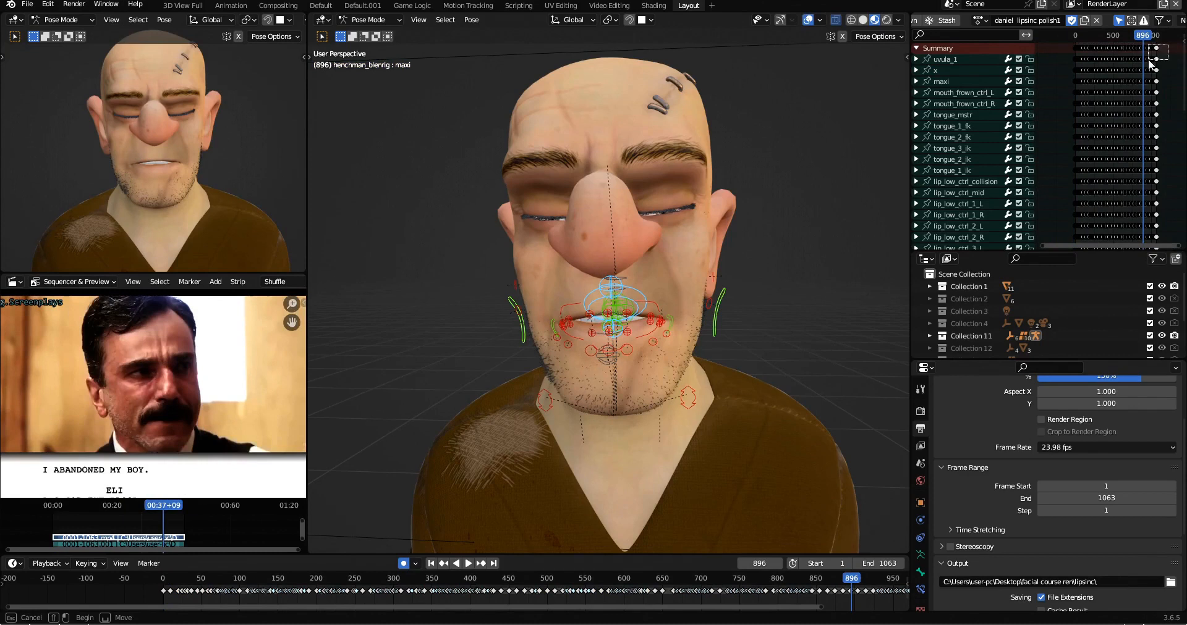
{"action": "left_click_drag", "start_coordinate": [1084, 99], "coordinate": [1059, 109]}
{"action": "key", "text": "Home"}
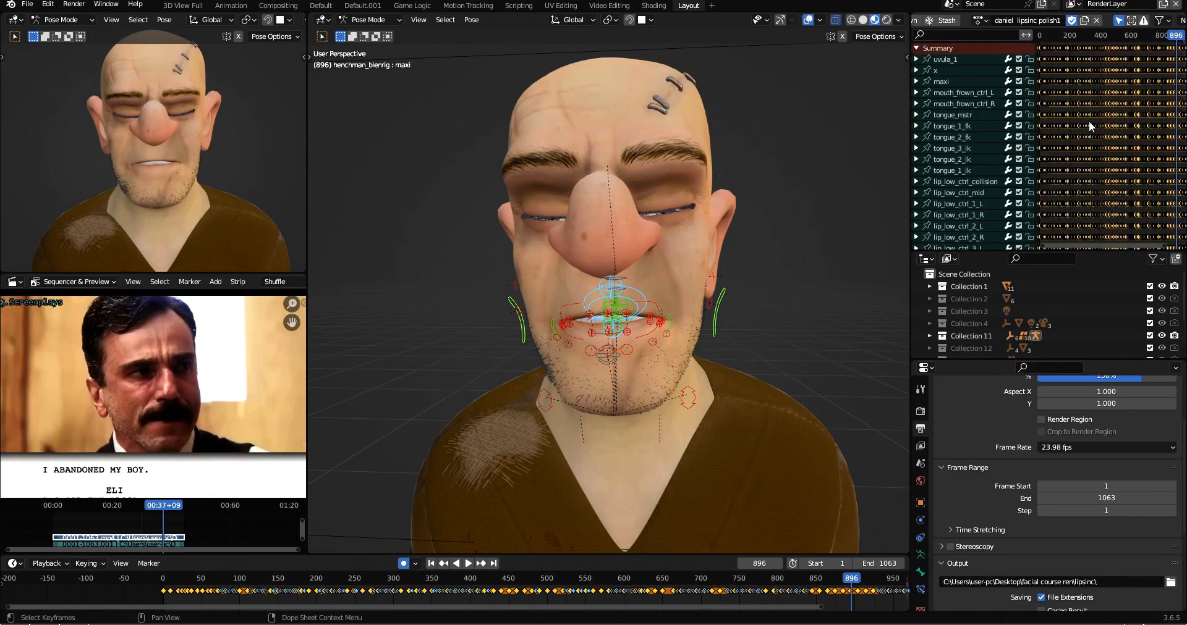
{"action": "left_click", "coordinate": [431, 563]}
{"action": "scroll", "coordinate": [1077, 91], "scroll_direction": "up", "scroll_amount": 2}
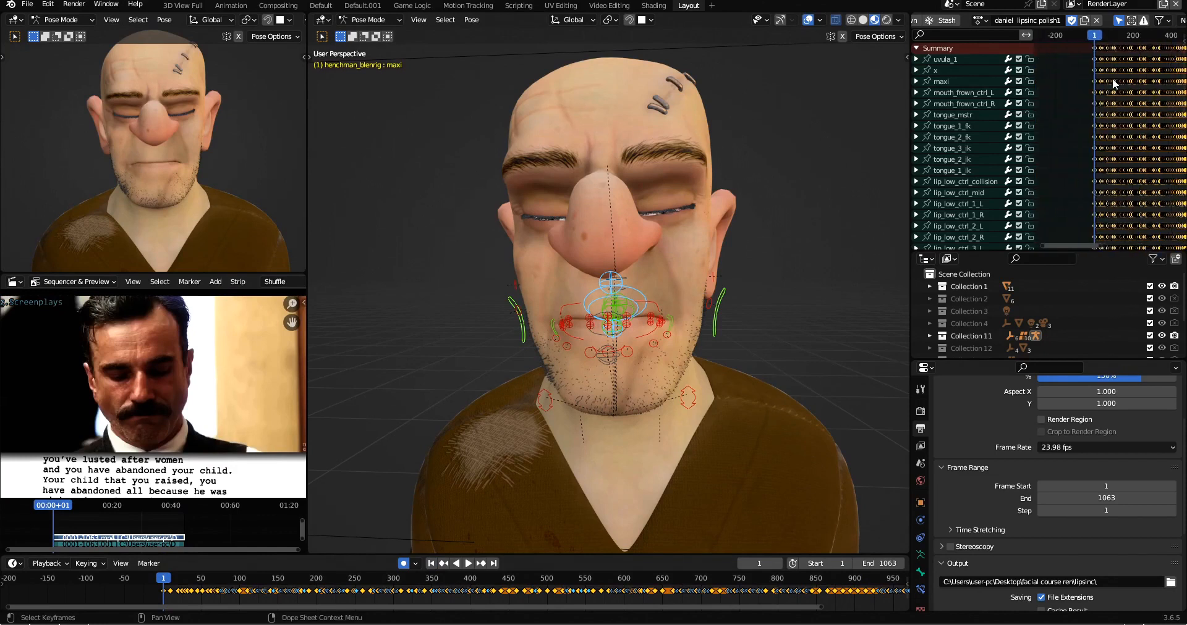
{"action": "right_click", "coordinate": [1105, 51]}
{"action": "left_click", "coordinate": [1104, 48]}
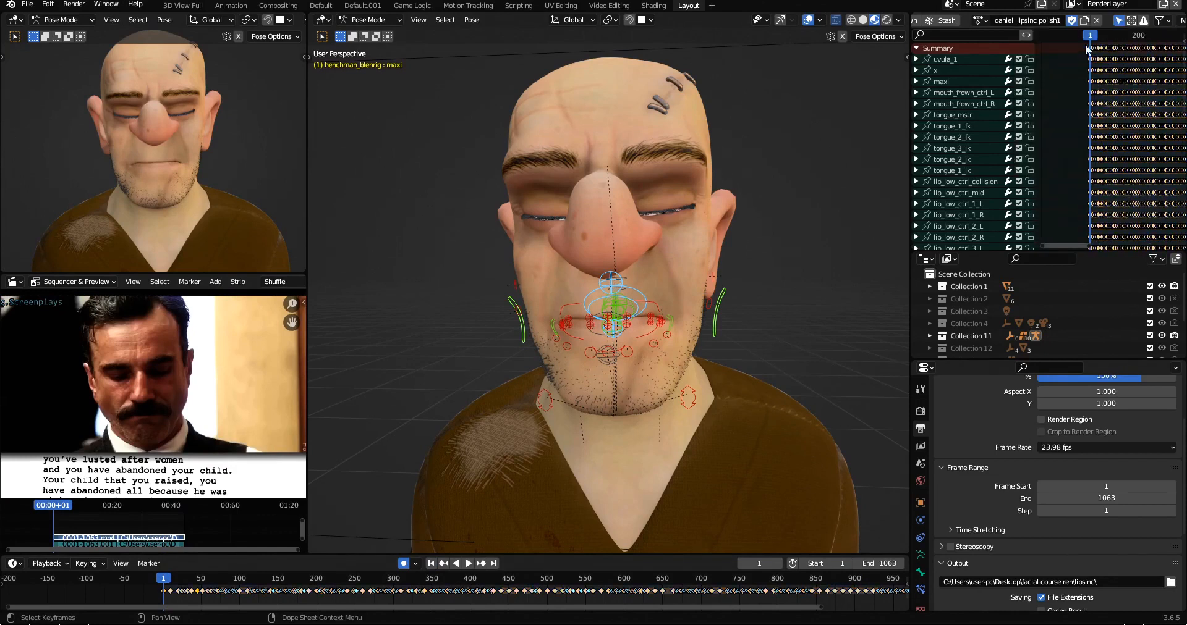
Switch the rig to the daniel polish action and paste the copied lip-sync keyframes at frame 1.
{"action": "left_click", "coordinate": [981, 20]}
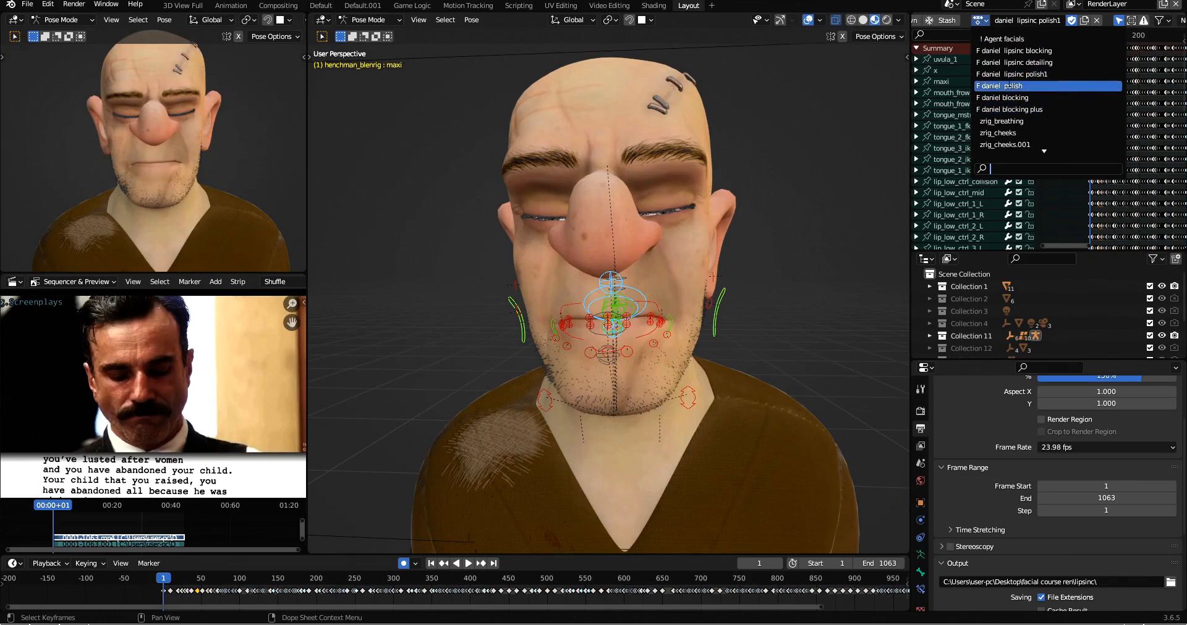
{"action": "left_click", "coordinate": [1007, 86]}
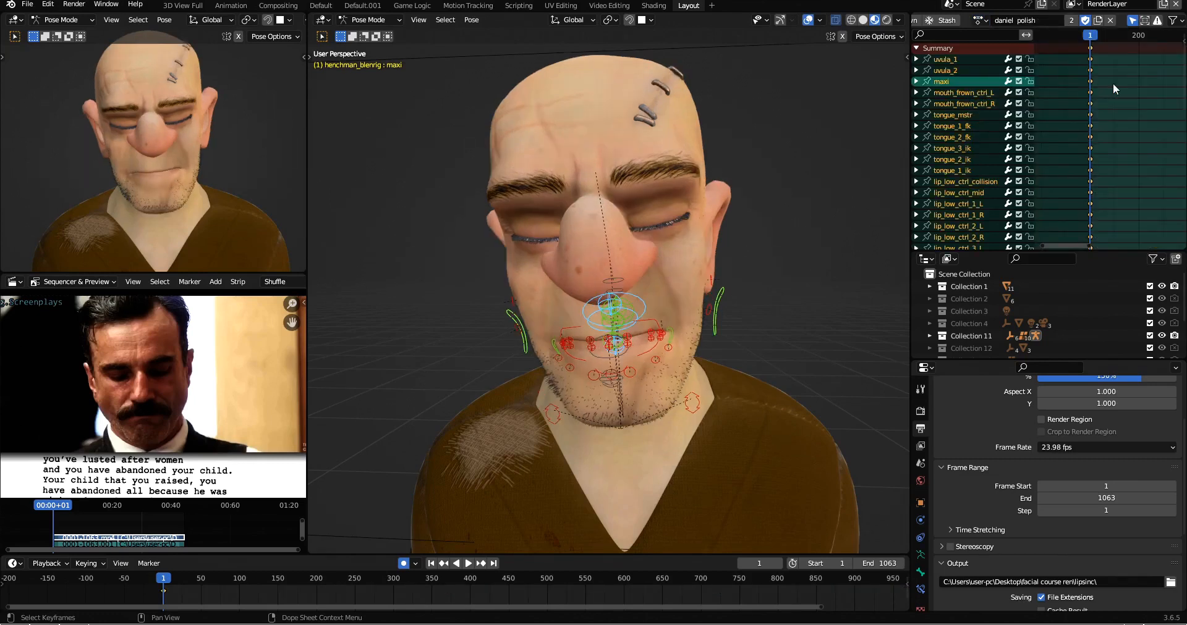
{"action": "key", "text": "ctrl+v"}
{"action": "scroll", "coordinate": [1114, 85], "scroll_direction": "up", "scroll_amount": 5}
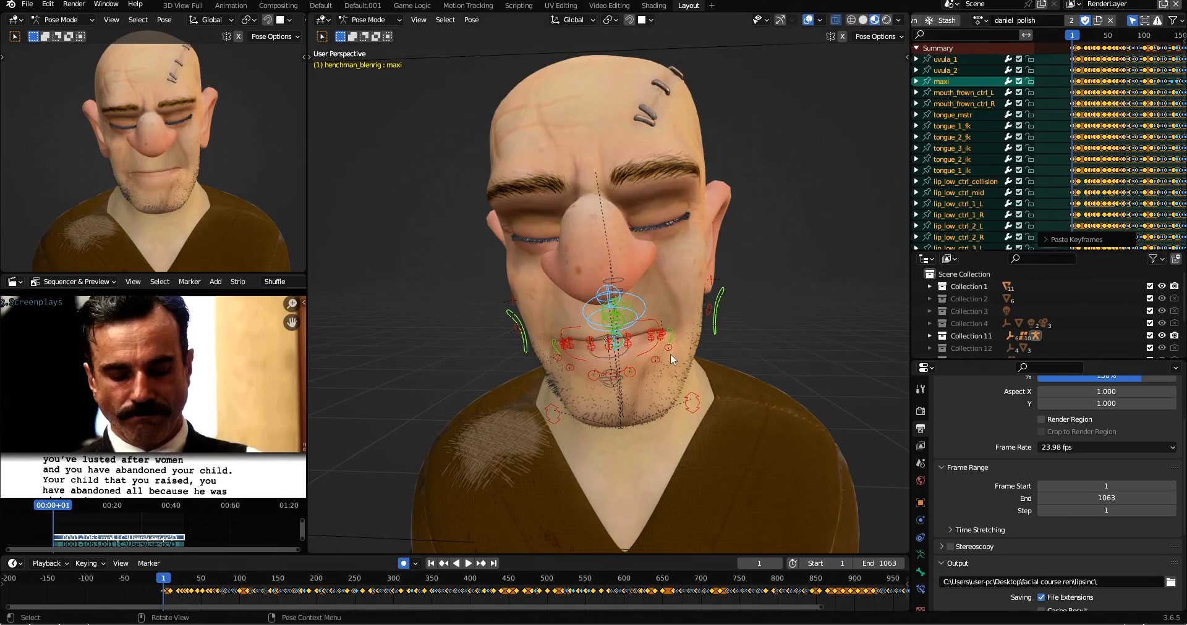
Scrub and play back the daniel polish action to check the pasted lip-sync together with the body motion.
{"action": "left_click_drag", "start_coordinate": [165, 584], "coordinate": [172, 584]}
{"action": "left_click_drag", "start_coordinate": [176, 586], "coordinate": [213, 592]}
{"action": "key", "text": "space"}
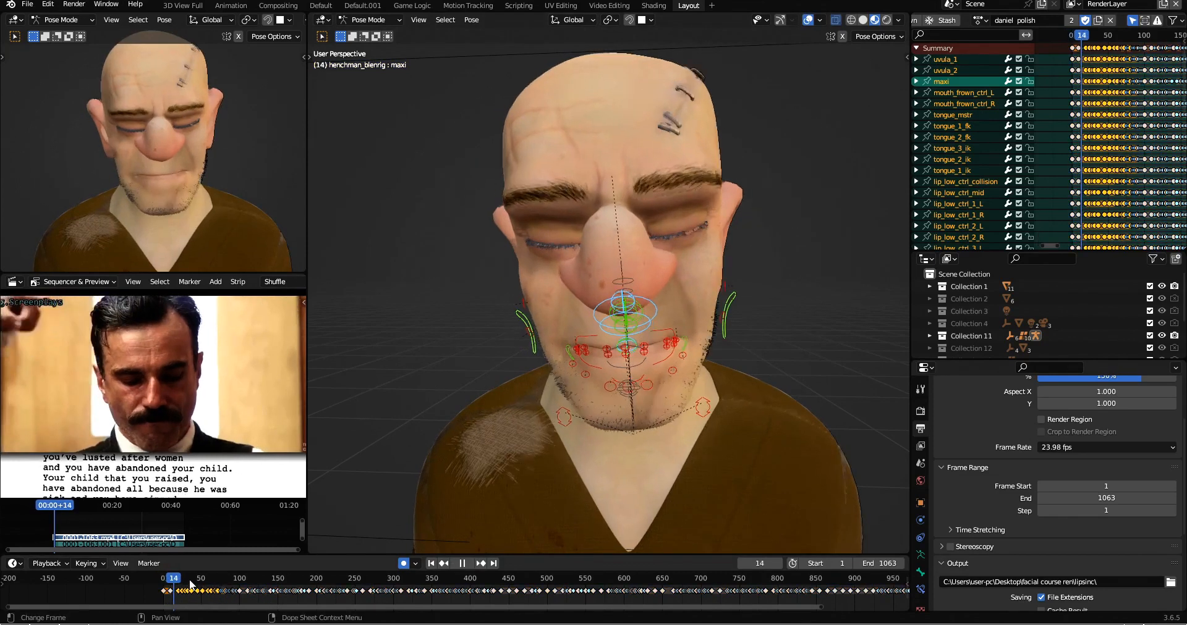
{"action": "key", "text": "space"}
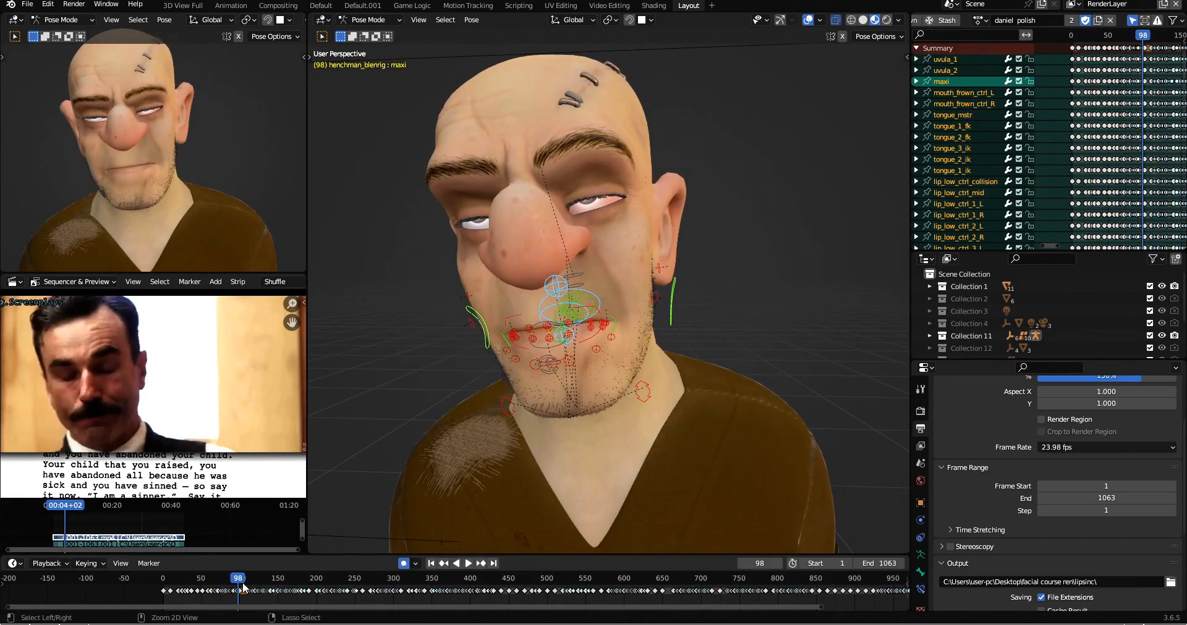
{"action": "key", "text": "space"}
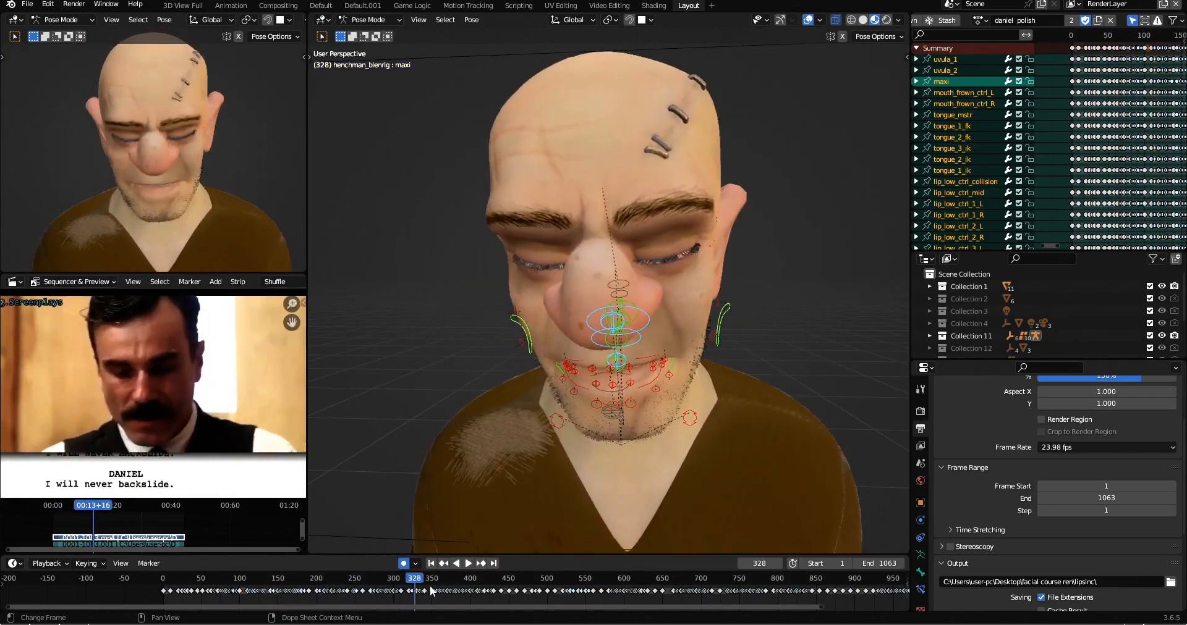
{"action": "left_click", "coordinate": [337, 579]}
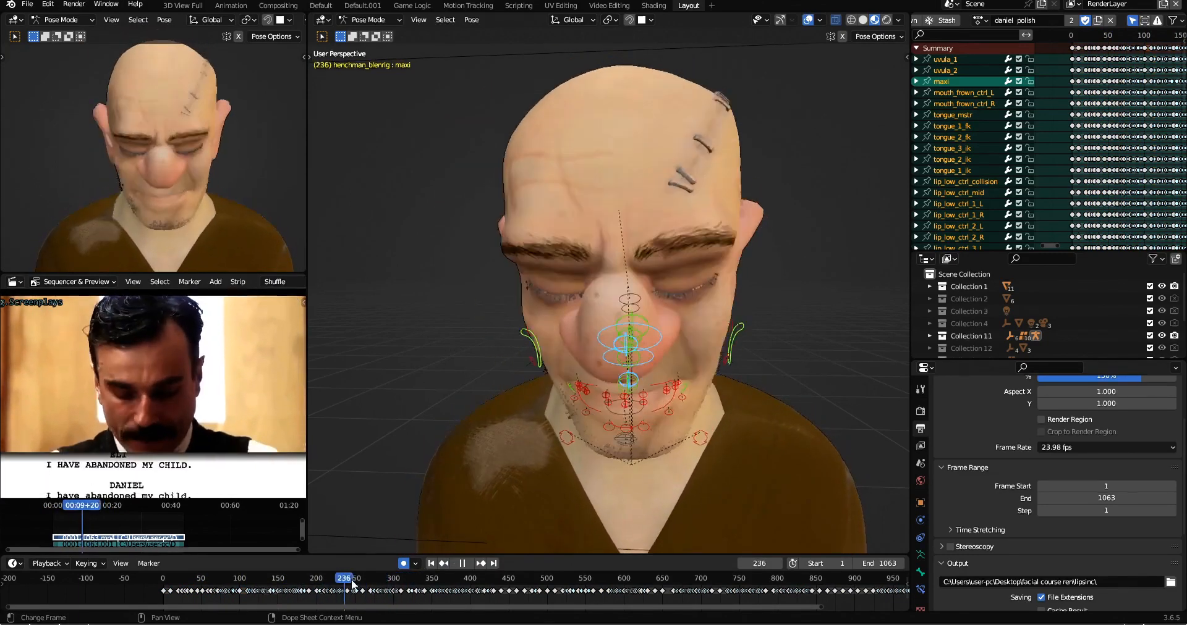
{"action": "key", "text": "space"}
Examine the character's face and framing at frame 320 from near and far, including through the scene camera.
{"action": "scroll", "coordinate": [625, 261], "scroll_direction": "down", "scroll_amount": 3}
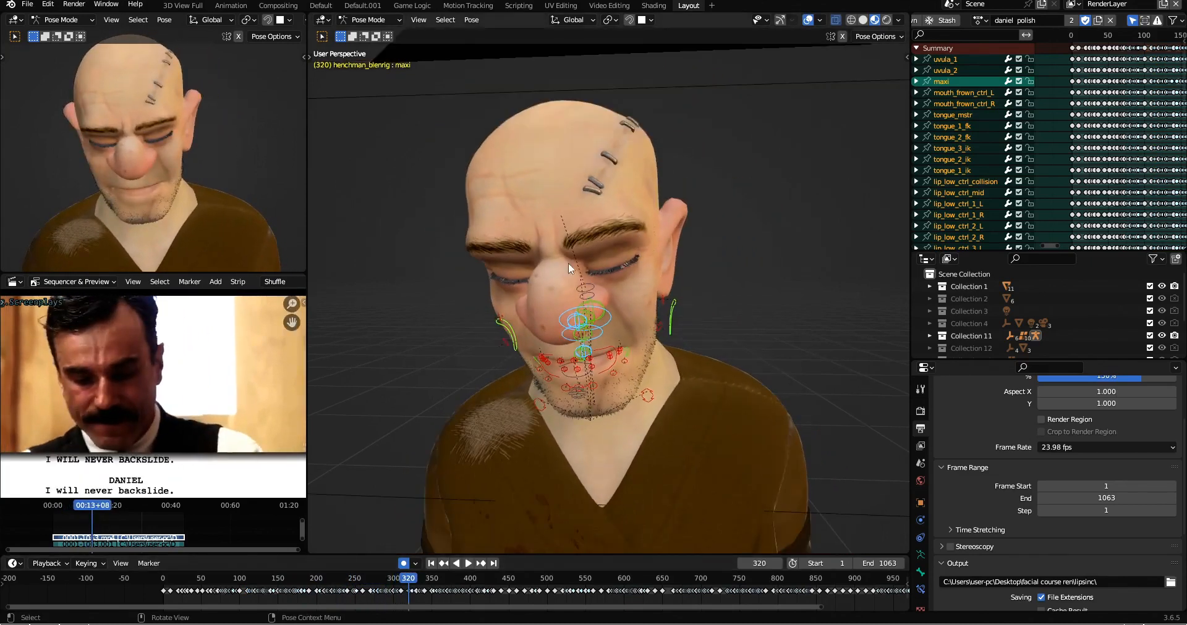
{"action": "scroll", "coordinate": [635, 233], "scroll_direction": "down", "scroll_amount": 4}
{"action": "scroll", "coordinate": [633, 288], "scroll_direction": "up", "scroll_amount": 5}
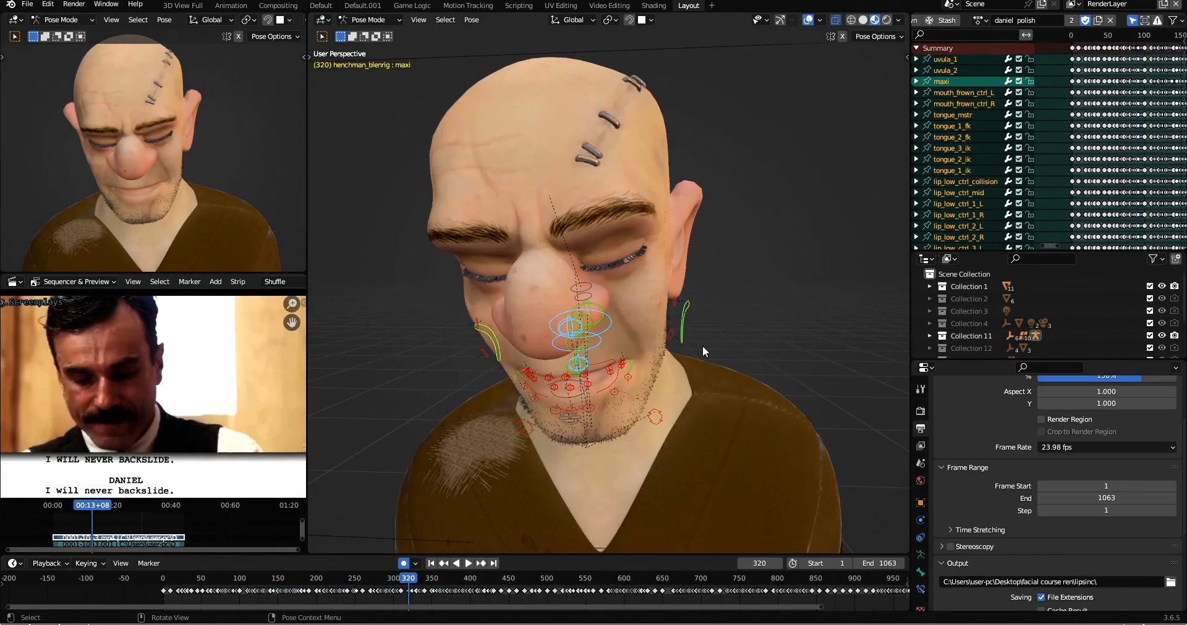
{"action": "scroll", "coordinate": [624, 322], "scroll_direction": "down", "scroll_amount": 2}
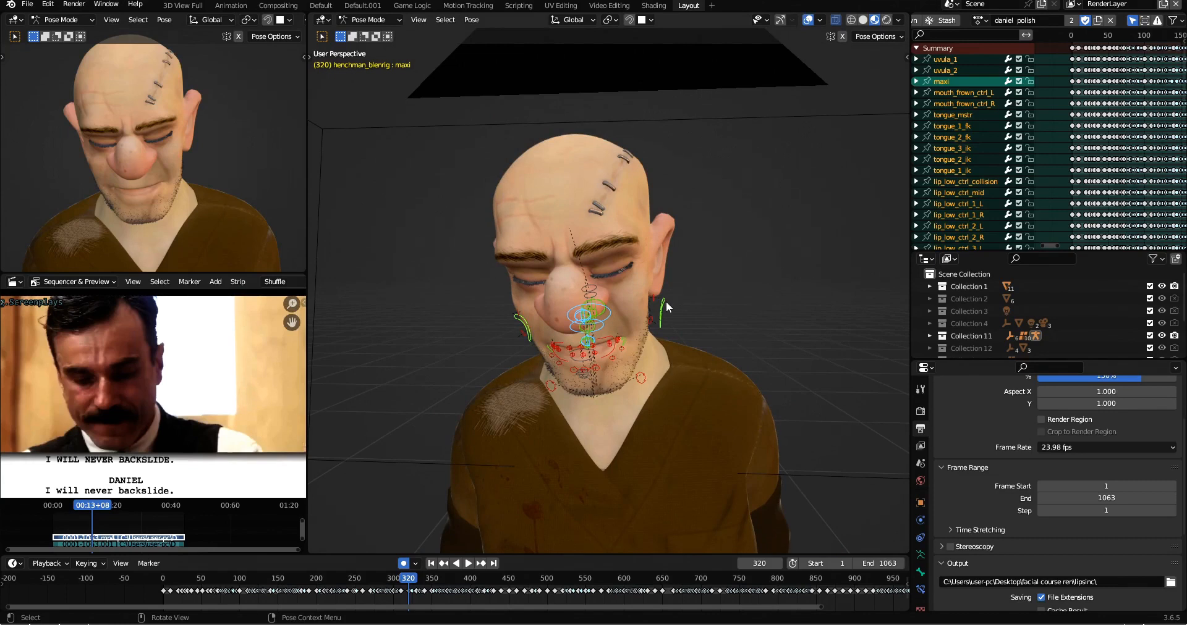
{"action": "key", "text": "KP_0"}
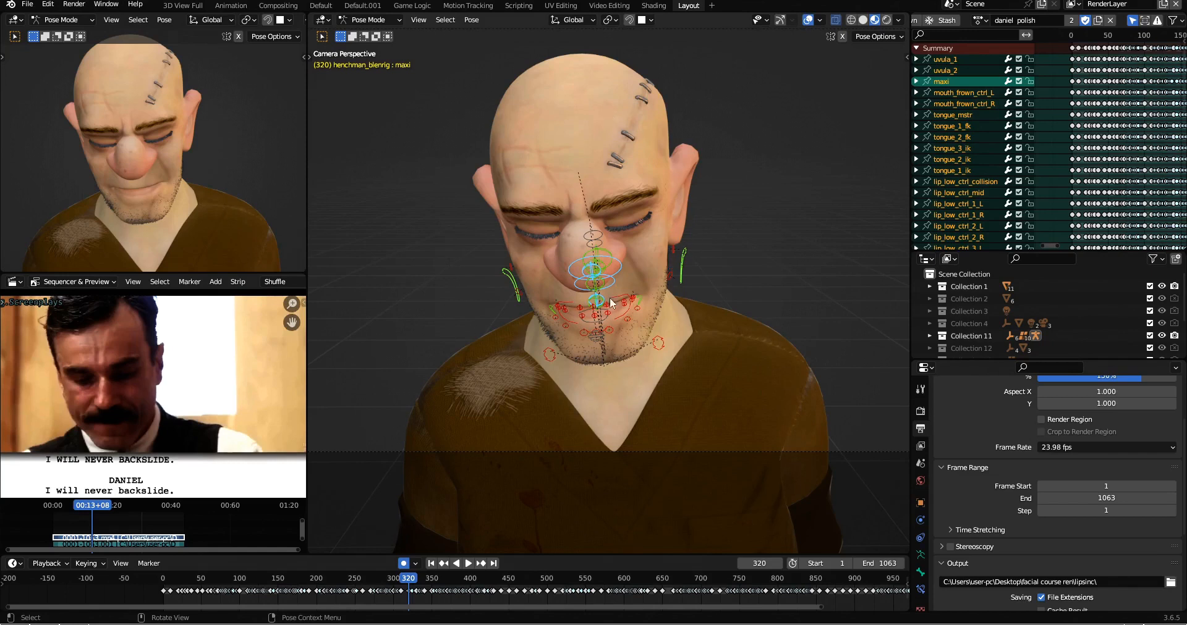
{"action": "scroll", "coordinate": [682, 289], "scroll_direction": "down", "scroll_amount": 4}
{"action": "scroll", "coordinate": [684, 284], "scroll_direction": "up", "scroll_amount": 6}
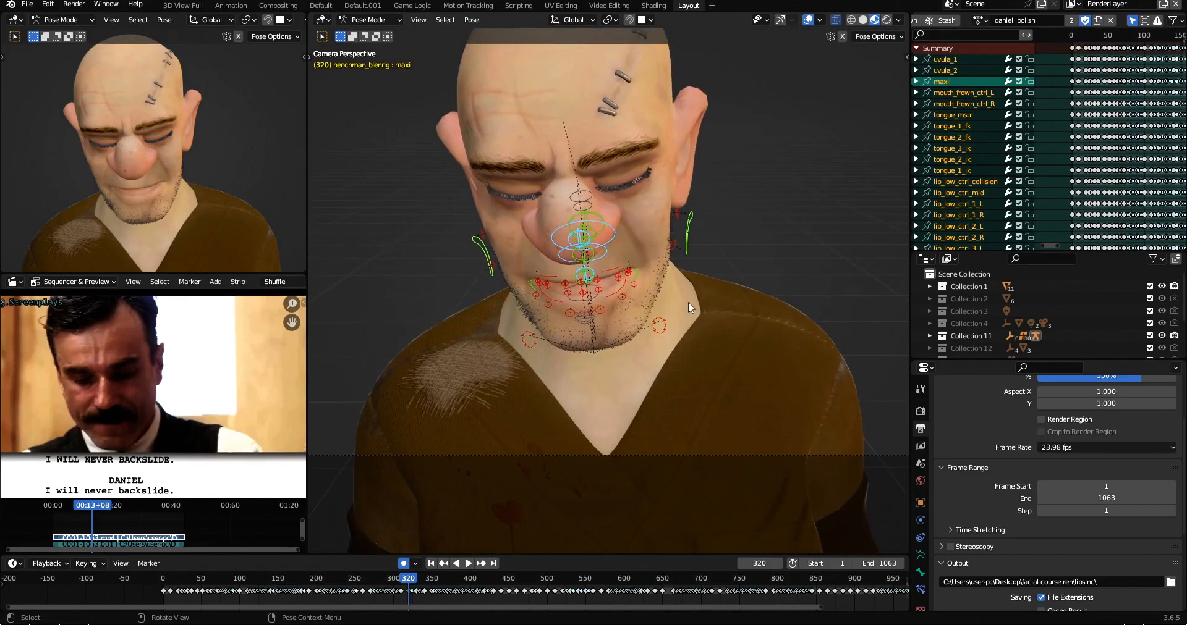
{"action": "scroll", "coordinate": [686, 272], "scroll_direction": "down", "scroll_amount": 3}
{"action": "scroll", "coordinate": [692, 250], "scroll_direction": "up", "scroll_amount": 4}
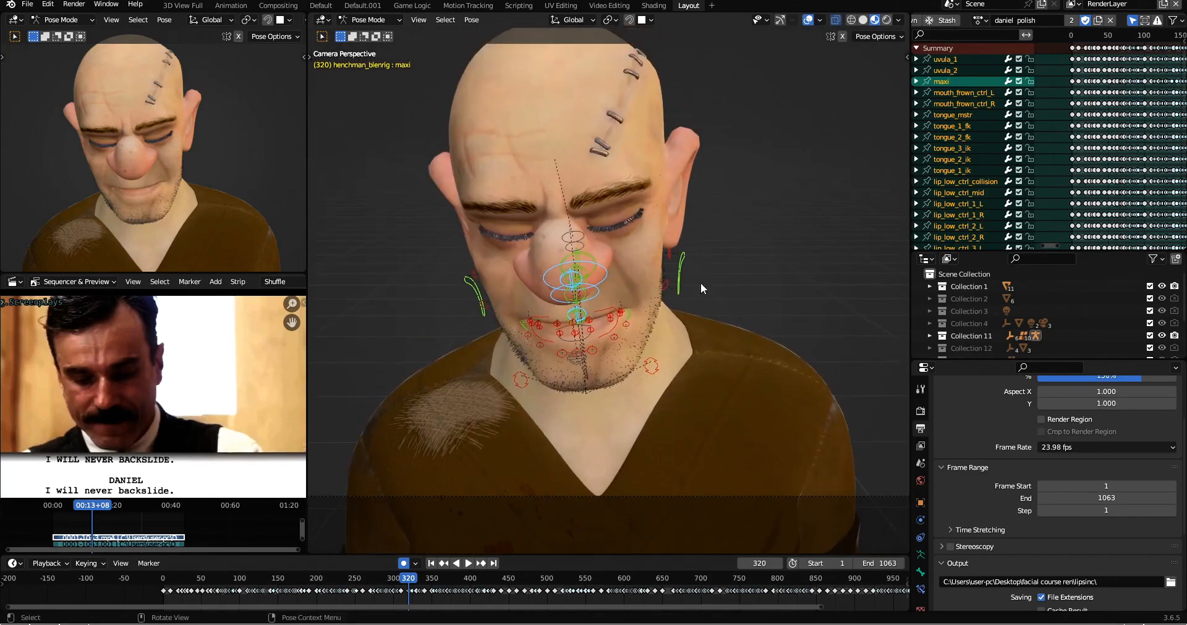
{"action": "scroll", "coordinate": [704, 309], "scroll_direction": "down", "scroll_amount": 3}
{"action": "scroll", "coordinate": [707, 328], "scroll_direction": "up", "scroll_amount": 3}
{"action": "scroll", "coordinate": [707, 302], "scroll_direction": "down", "scroll_amount": 3}
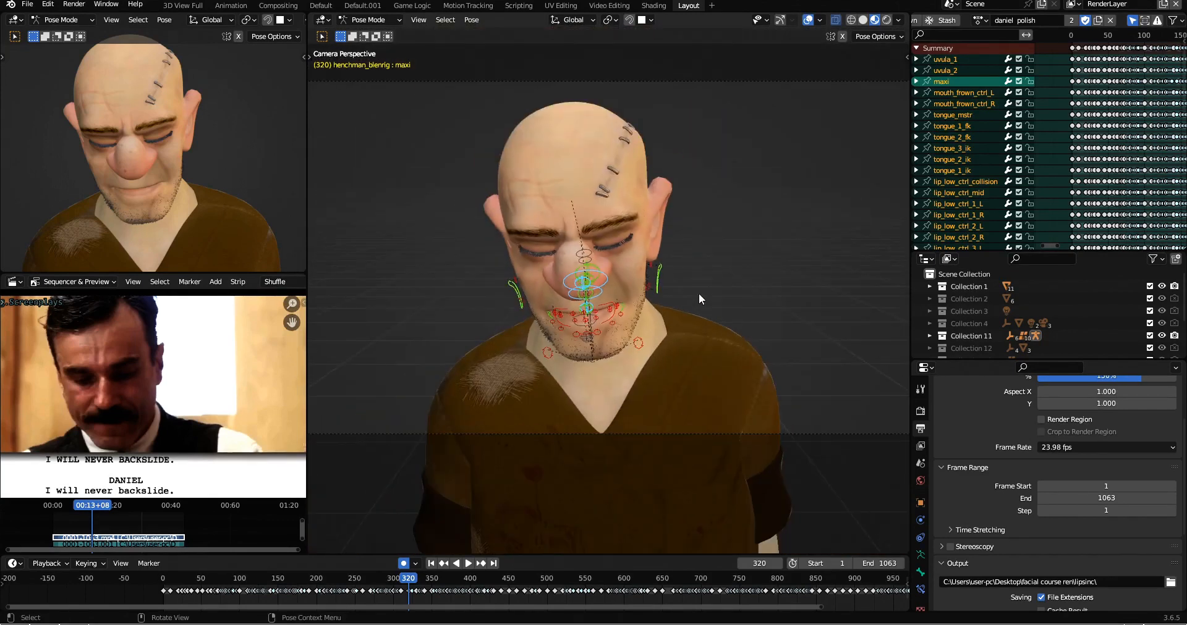
{"action": "scroll", "coordinate": [698, 265], "scroll_direction": "up", "scroll_amount": 3}
{"action": "scroll", "coordinate": [653, 282], "scroll_direction": "down", "scroll_amount": 3}
{"action": "scroll", "coordinate": [678, 272], "scroll_direction": "up", "scroll_amount": 3}
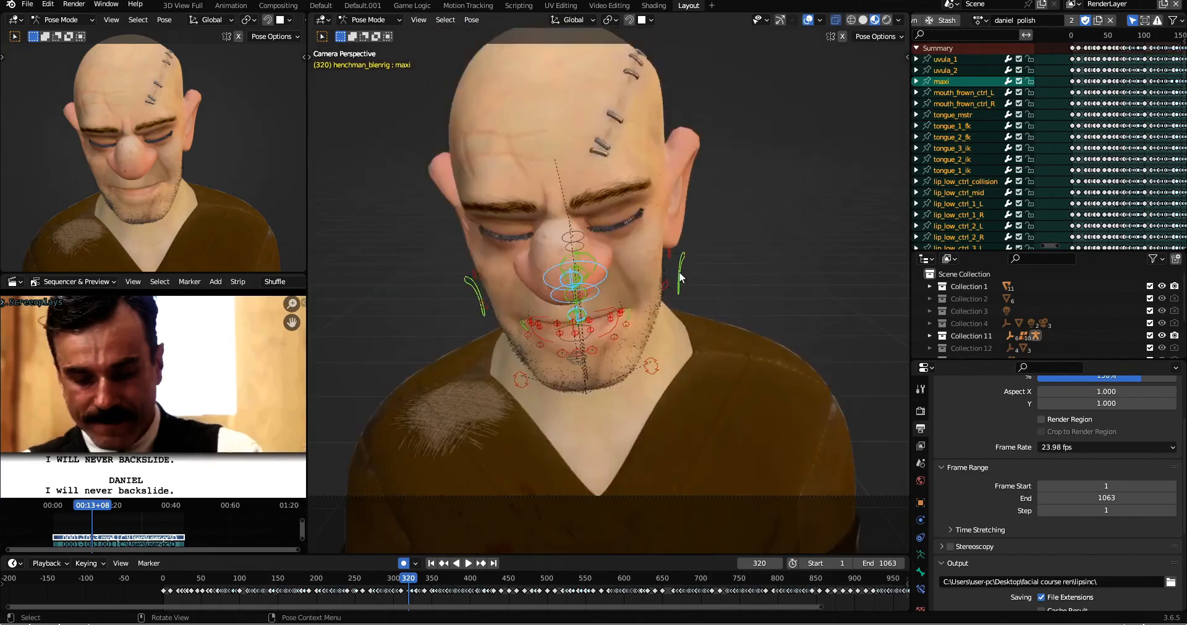